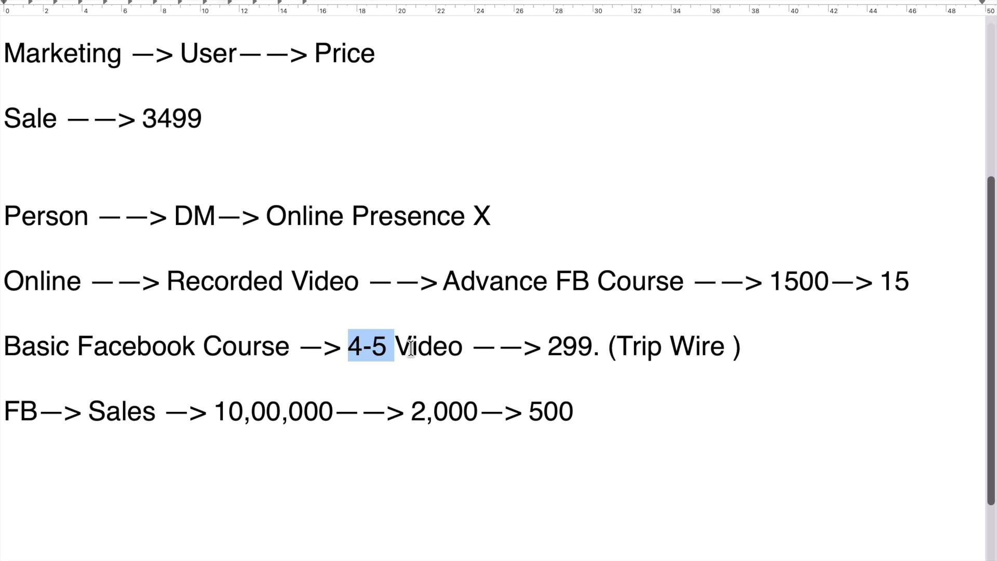
# Copy "Advance FB Course" from the Online line onto a new line below the FB Sales line
pyautogui.moveTo(692, 281); pyautogui.dragTo(444, 279)
pyautogui.press('super+c')
pyautogui.click(601, 420)
pyautogui.press('Return')
pyautogui.press('super+v')
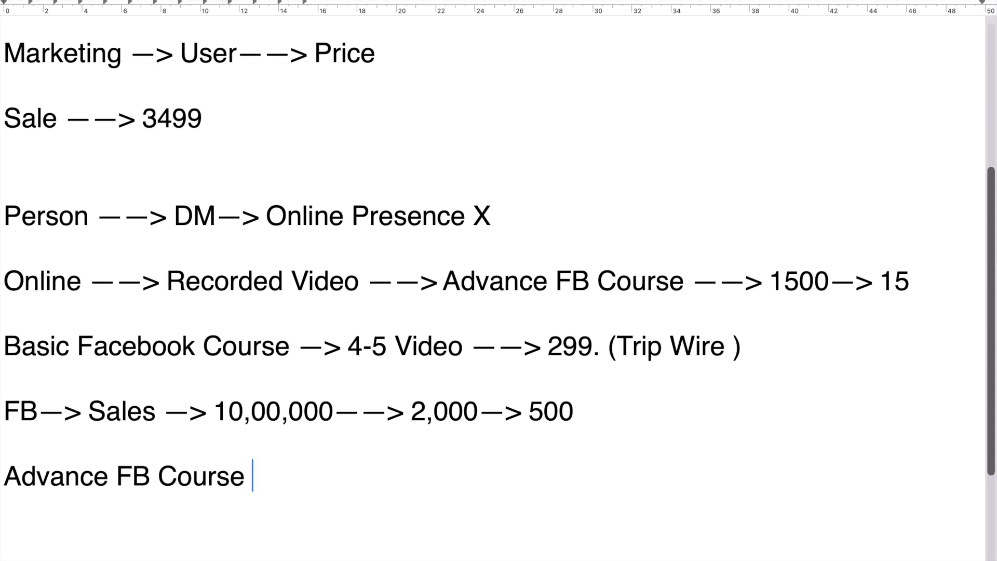
# Extend the new Advance FB Course line with a "——>" arrow and the 500 copied from the FB Sales line
pyautogui.write('-----')
pyautogui.write('>')
pyautogui.moveTo(529, 409); pyautogui.dragTo(568, 414)
pyautogui.press('super+c')
pyautogui.click(419, 483)
pyautogui.press('super+v')
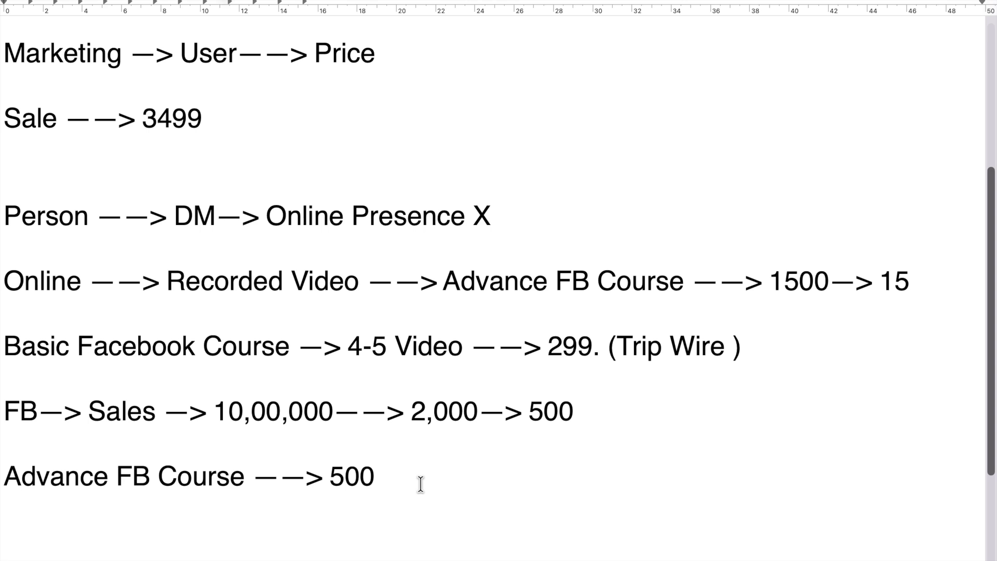
# Write "Pixel——> Remarketing Tool" below the Advance FB Course line, leaving blank lines between them
pyautogui.press('Return')
pyautogui.press('Return')
pyautogui.press('Return')
pyautogui.press('Return')
pyautogui.press('Return')
pyautogui.press('Return')
pyautogui.press('Up')
pyautogui.press('Up')
pyautogui.press('Up')
pyautogui.press('Up')
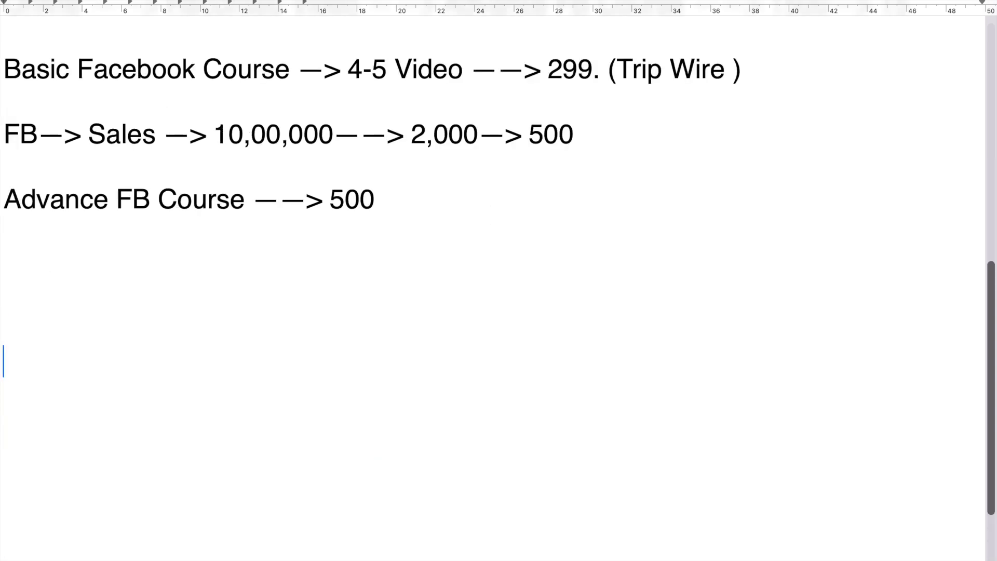
pyautogui.write('Pixel')
pyautogui.write('----> Re')
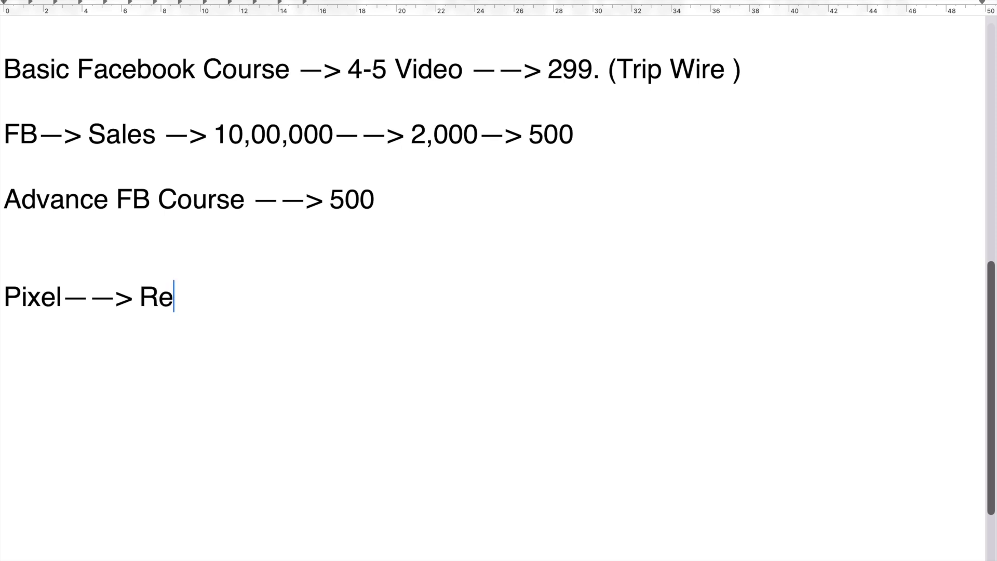
pyautogui.write('marketing ')
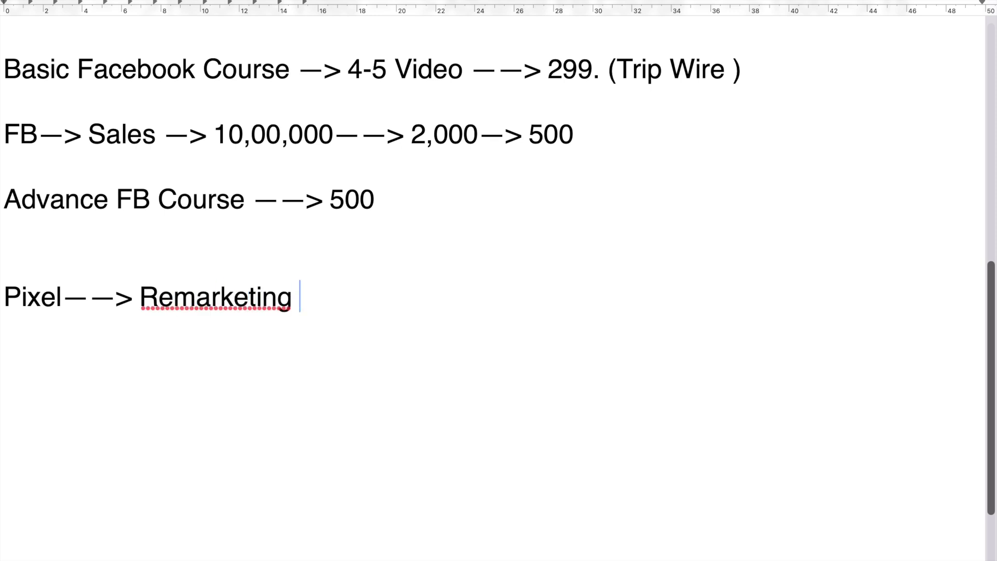
pyautogui.write('Tool')
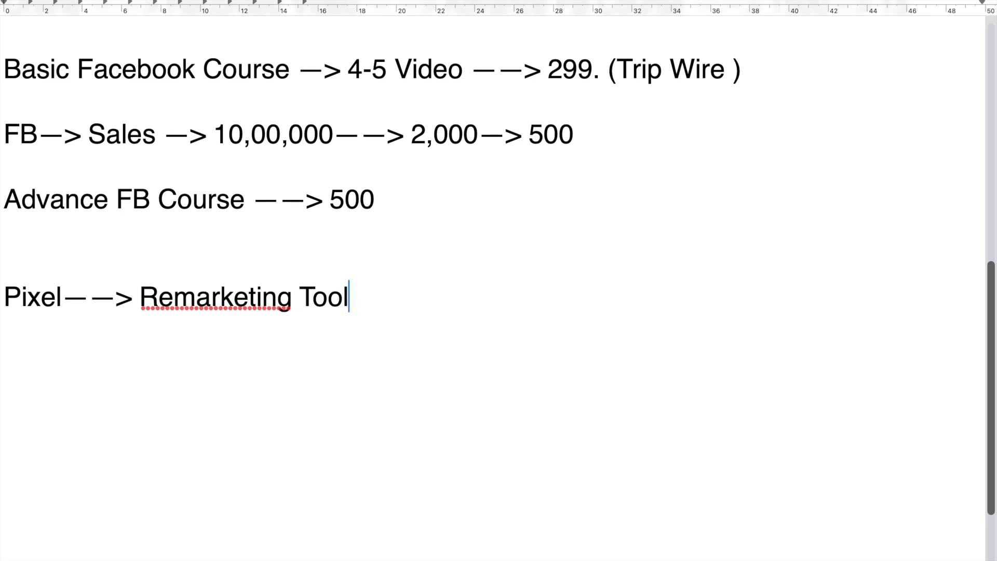
# List "Standard Pixel", "Event Pixel" and "Custom Pixel" on separate lines below the Pixel line, after one blank line
pyautogui.press('Return')
pyautogui.press('Return')
pyautogui.write('Standard P')
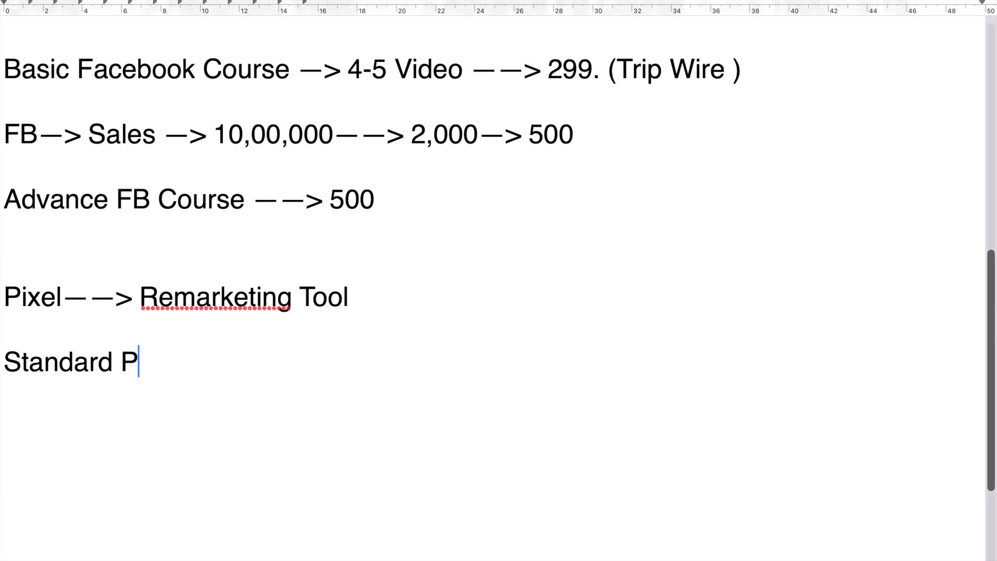
pyautogui.write('ixel')
pyautogui.press('Return')
pyautogui.write('Ecent')
pyautogui.press('BackSpace')
pyautogui.press('BackSpace')
pyautogui.press('BackSpace')
pyautogui.press('BackSpace')
pyautogui.press('BackSpace')
pyautogui.write('vent Pixel')
pyautogui.press('Return')
pyautogui.write('Cus')
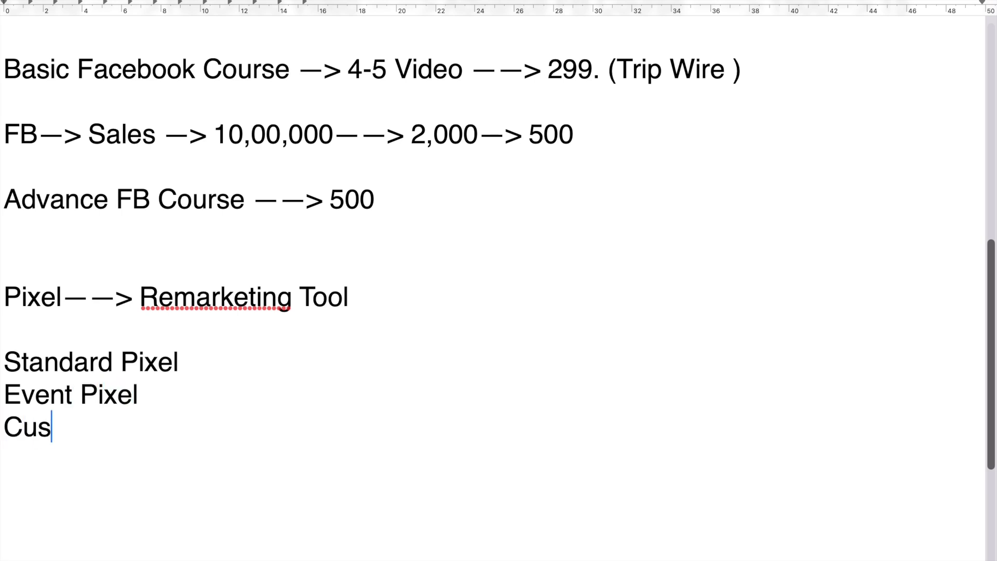
pyautogui.write('tom Pixel')
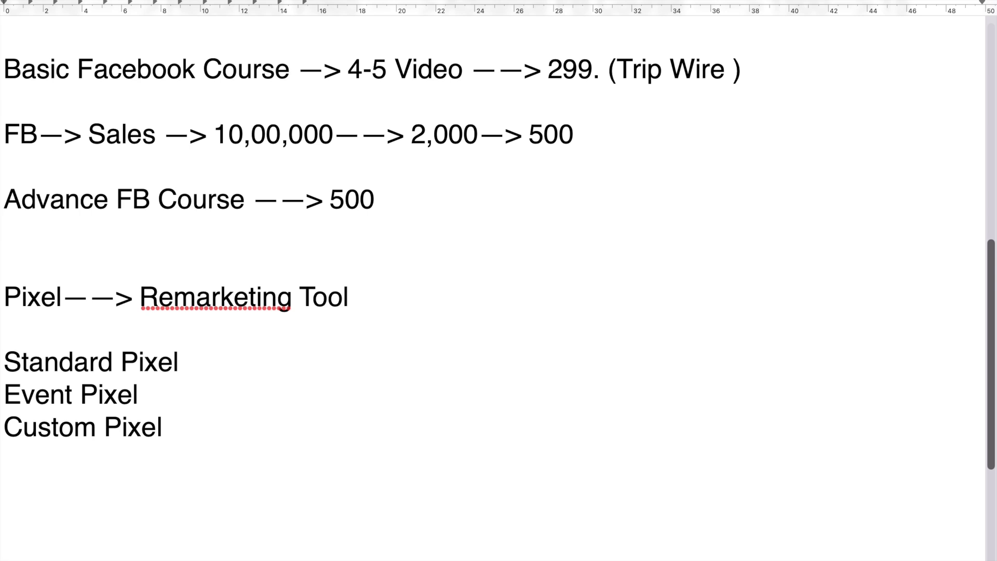
# Complete the Standard Pixel line with "———> Website All User Target"
pyautogui.moveTo(499, 0)
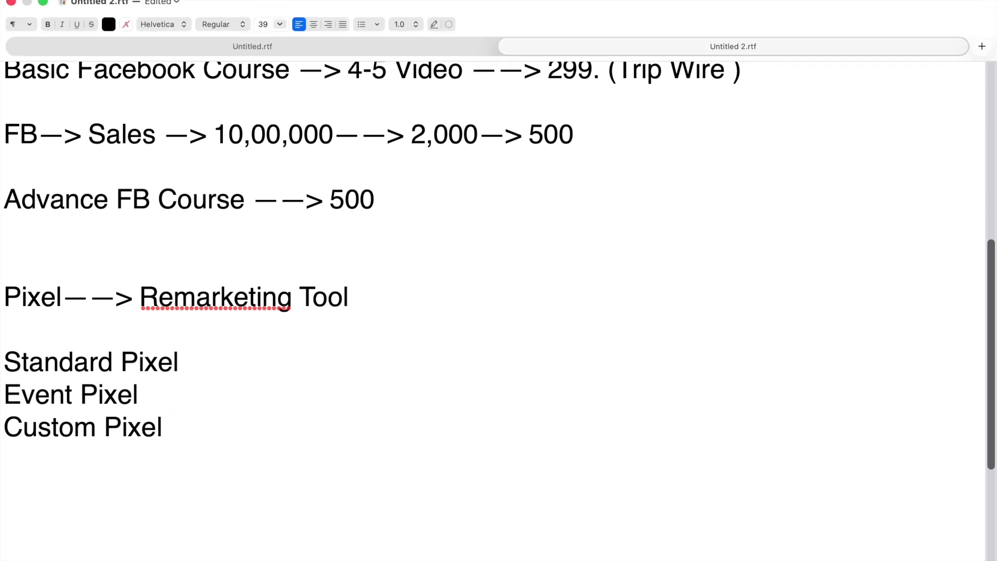
pyautogui.click(193, 357)
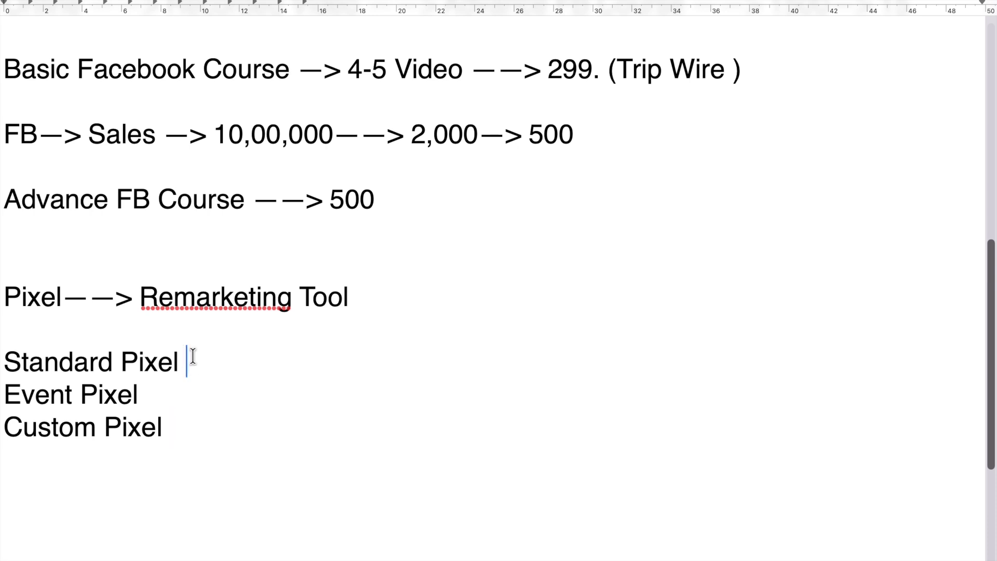
pyautogui.write('------')
pyautogui.write('> ')
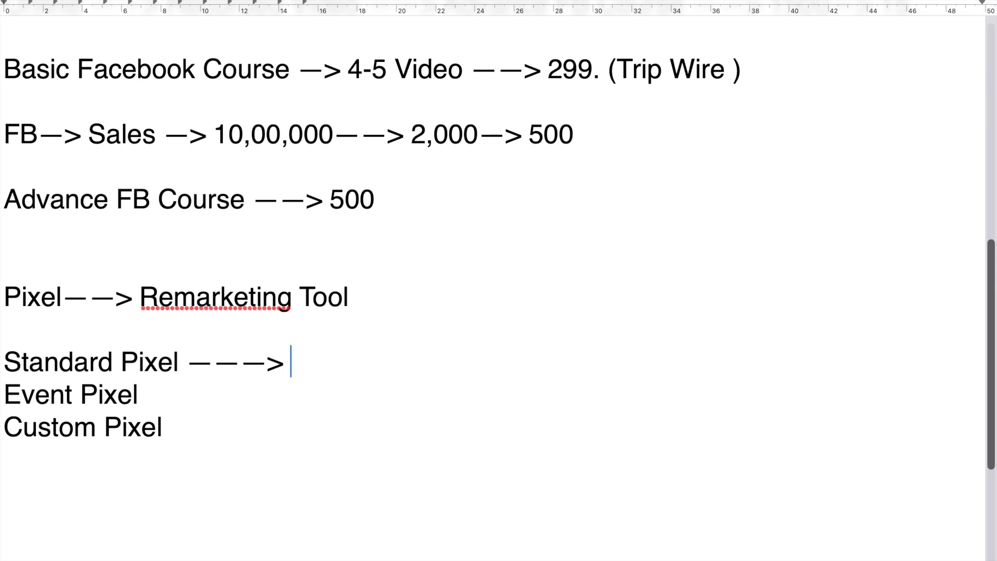
pyautogui.write('Websi')
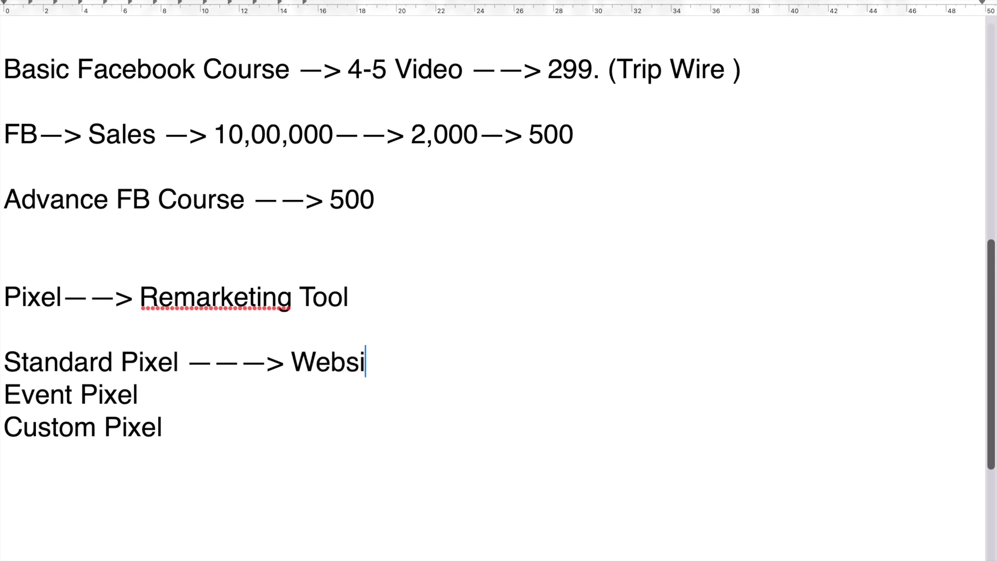
pyautogui.write('te All ')
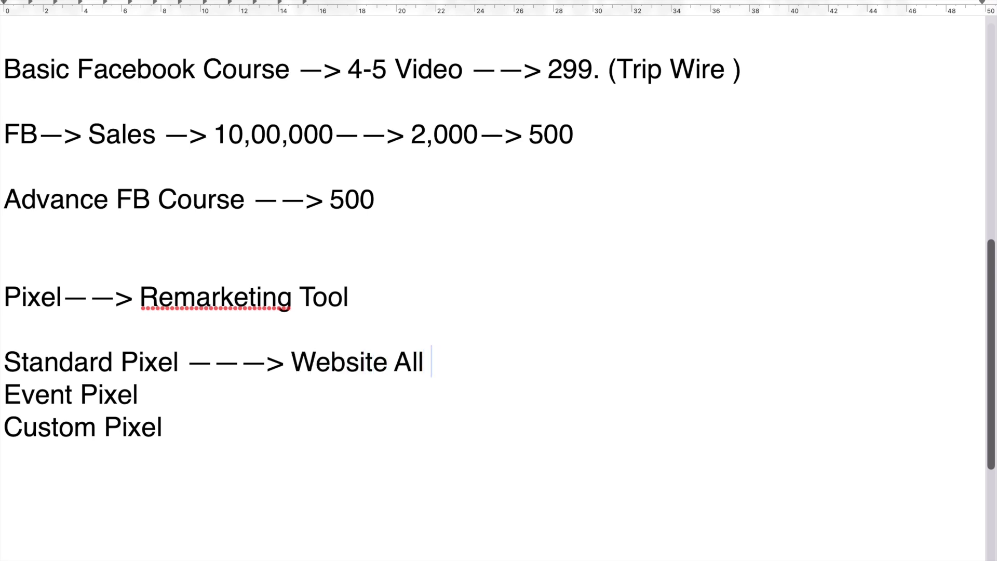
pyautogui.write('Userv')
pyautogui.press('BackSpace')
pyautogui.write('Taget')
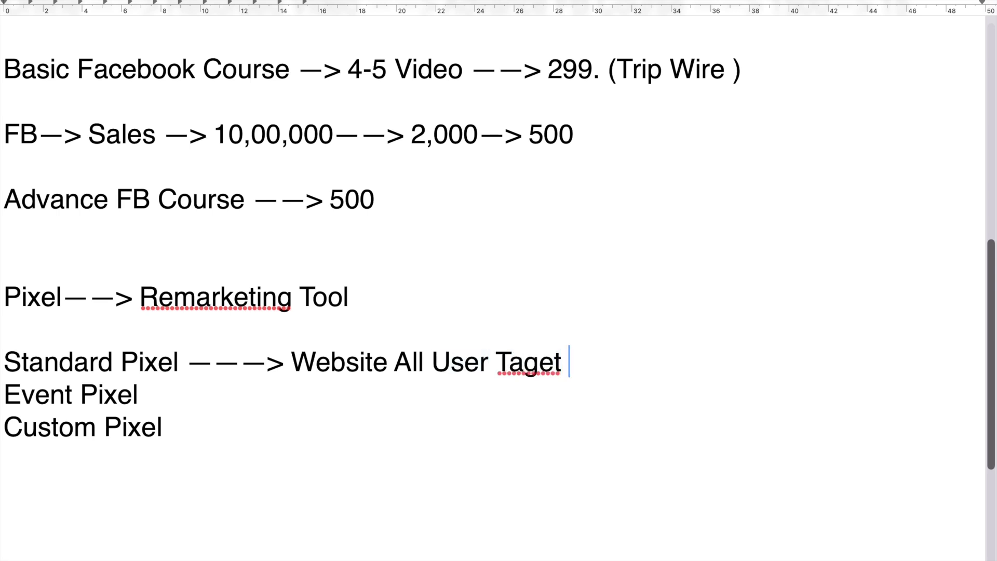
pyautogui.press('Left')
pyautogui.press('Left')
pyautogui.press('Left')
pyautogui.press('Left')
pyautogui.write('r')
# Complete the Event Pixel line with "———> Specific Webpage Aud" and add a "——>" arrow after Custom Pixel
pyautogui.press('Down')
pyautogui.write('----')
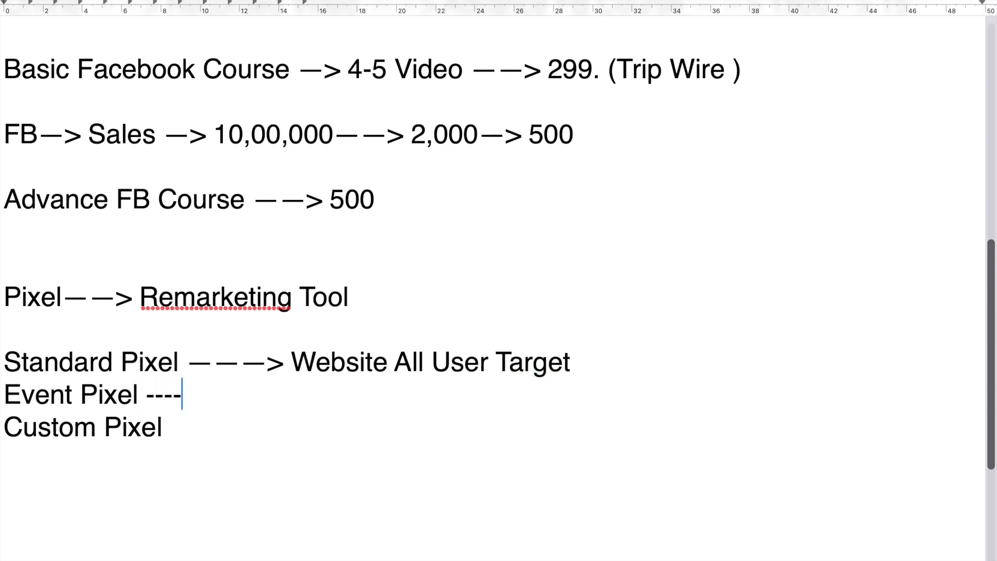
pyautogui.write('--> S')
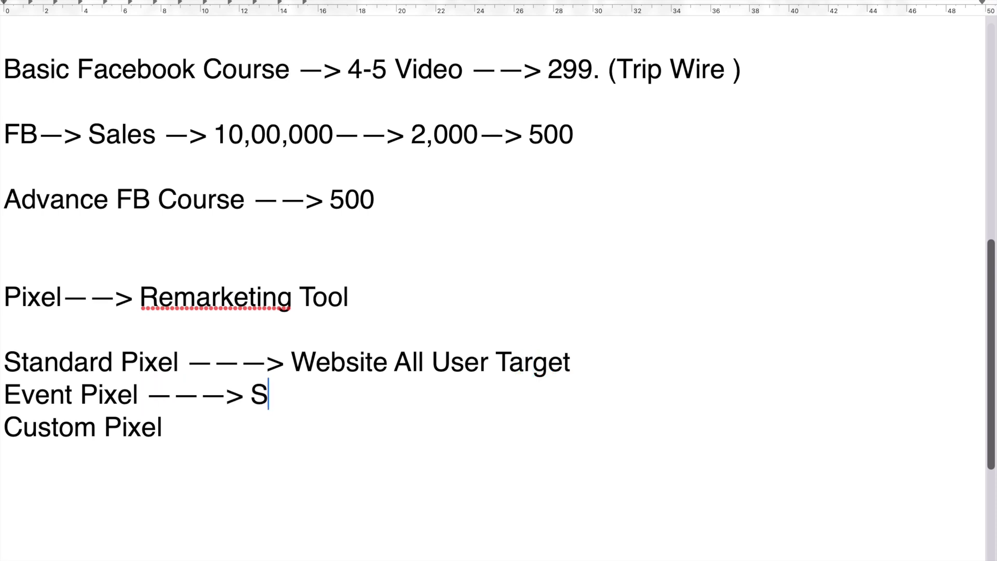
pyautogui.write('pecific ')
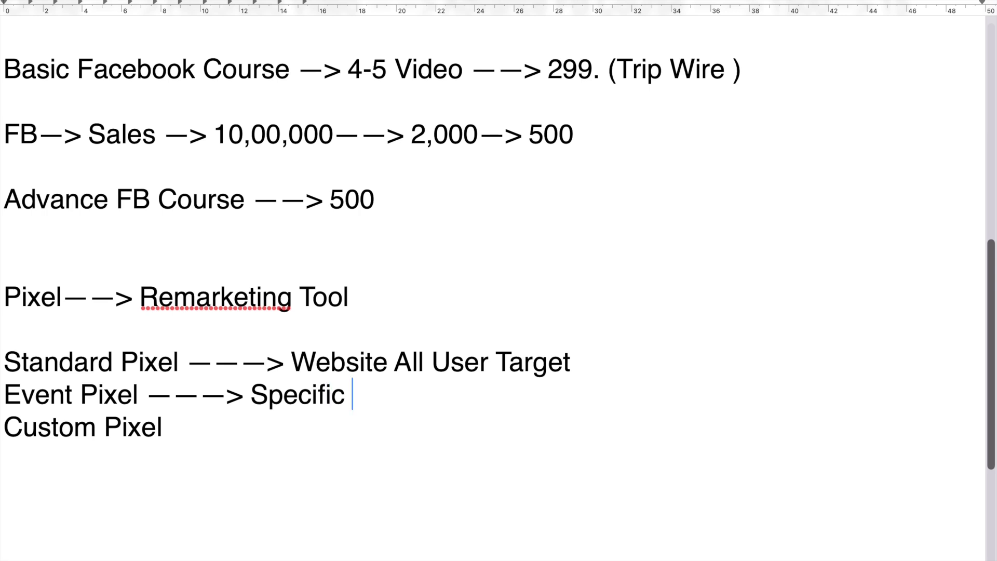
pyautogui.write('Webpa')
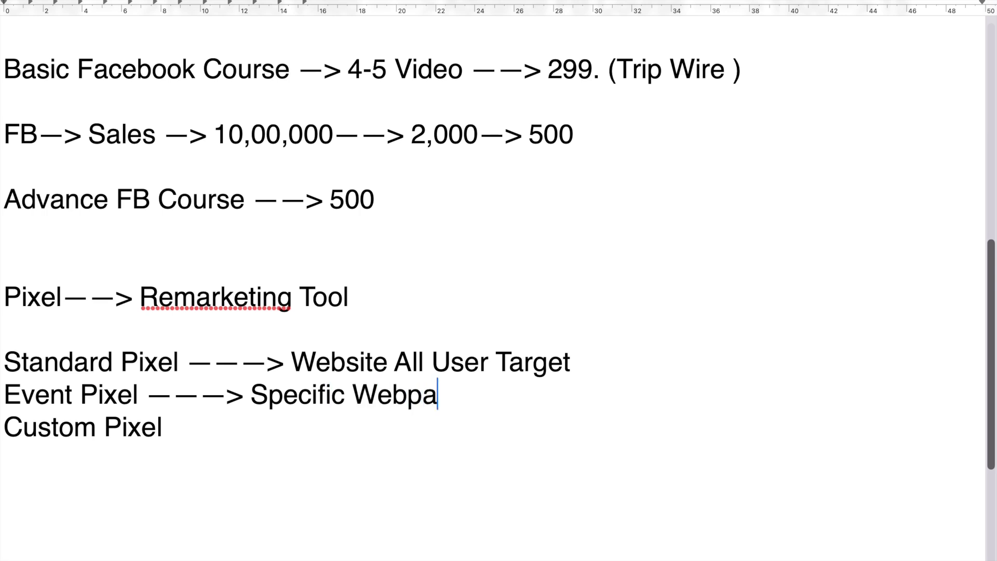
pyautogui.write('ge Aud')
pyautogui.click(170, 426)
pyautogui.write('---->')
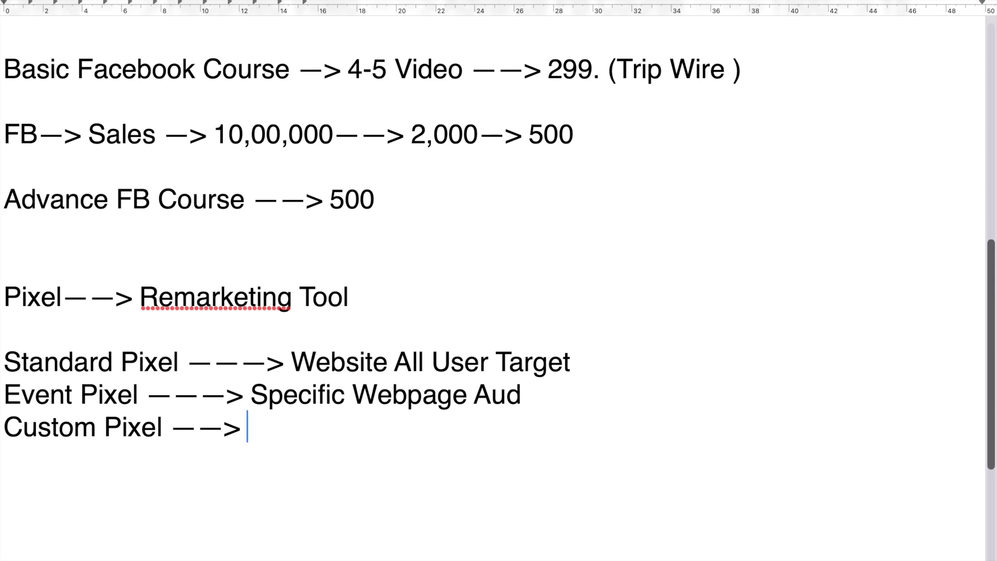
# Add the heading "Institute" below the Custom Pixel line, separated by one blank line
pyautogui.press('Return')
pyautogui.press('Return')
pyautogui.write('inst')
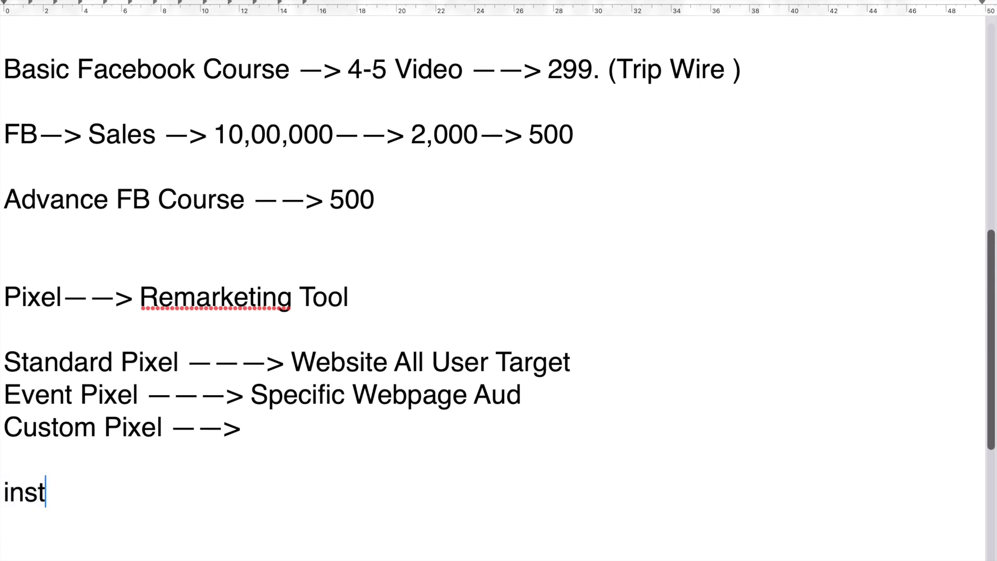
pyautogui.write('itute')
pyautogui.press('Return')
pyautogui.press('Return')
pyautogui.press('Return')
pyautogui.press('Return')
pyautogui.press('Return')
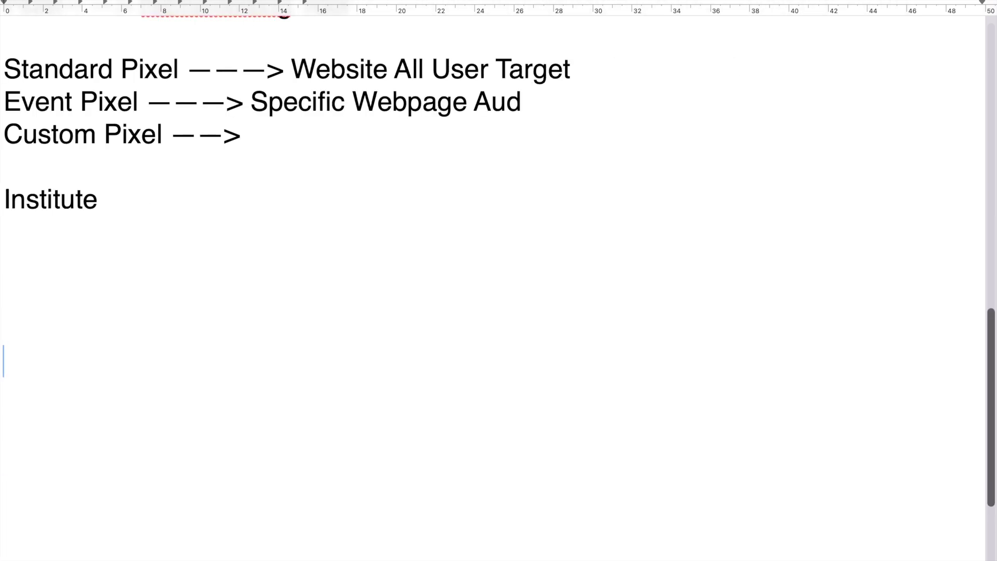
pyautogui.press('BackSpace')
pyautogui.press('BackSpace')
pyautogui.press('BackSpace')
pyautogui.press('BackSpace')
# List the courses "Dm", "DS", "WD" and "PYTHON" on separate lines under the Institute heading
pyautogui.write('dm')
pyautogui.press('Return')
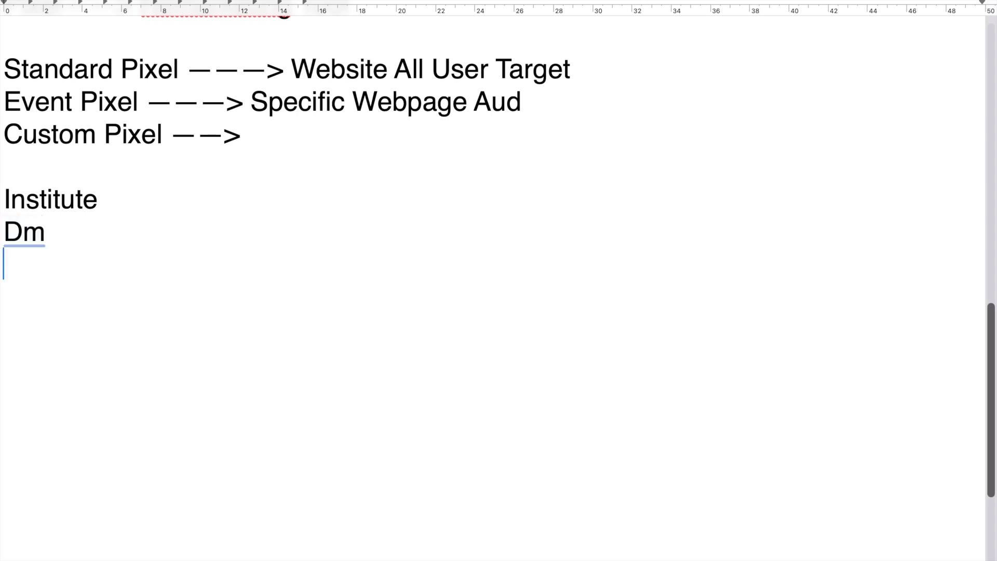
pyautogui.press('capslock')
pyautogui.write('DS')
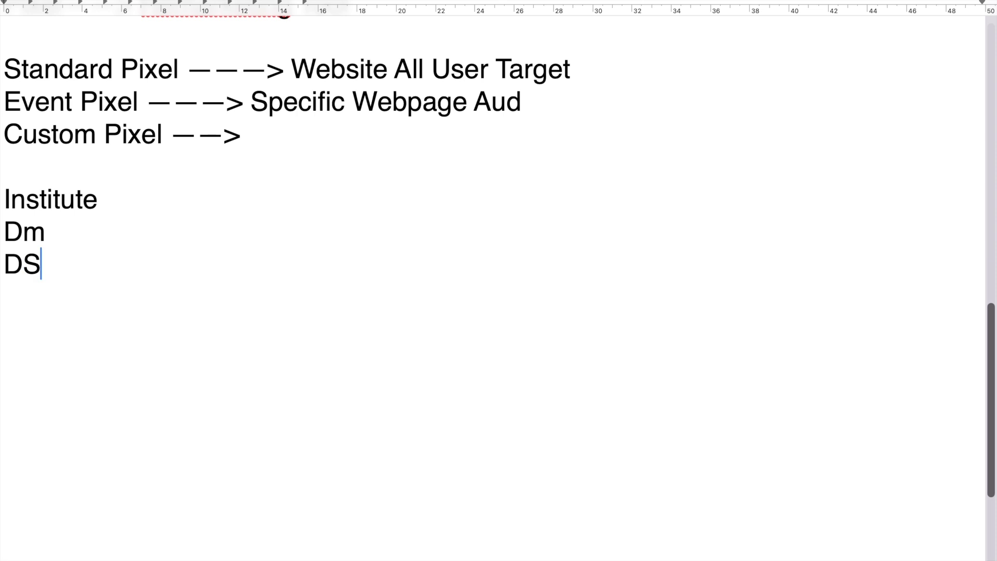
pyautogui.press('Return')
pyautogui.write('WD')
pyautogui.press('Return')
pyautogui.write('P')
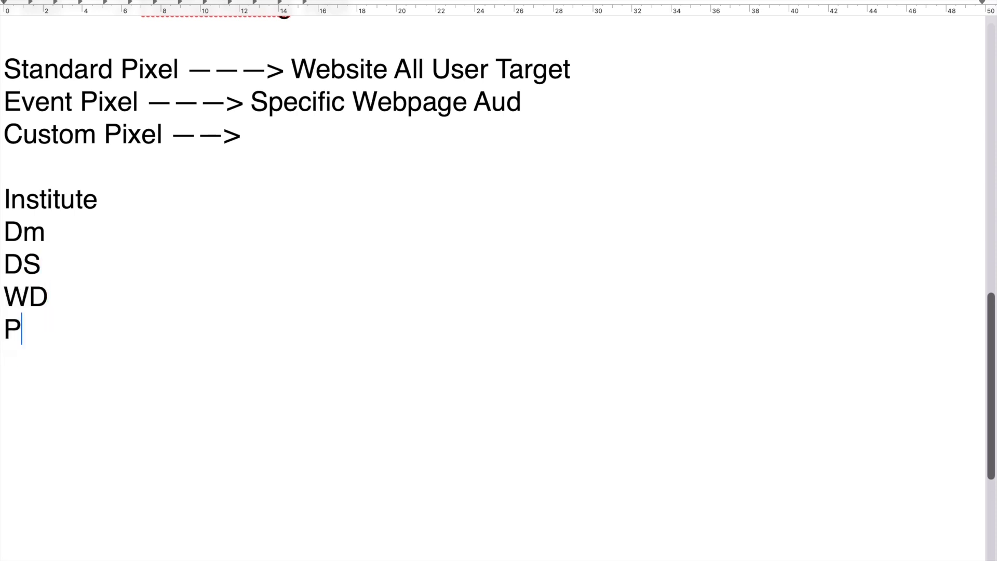
pyautogui.write('YTHON')
pyautogui.press('Return')
# Continue the course list with "HTML", "IELTS" and "Machine Learning", each on its own line
pyautogui.write('HTML')
pyautogui.press('Return')
pyautogui.press('capslock')
pyautogui.write('IELTS')
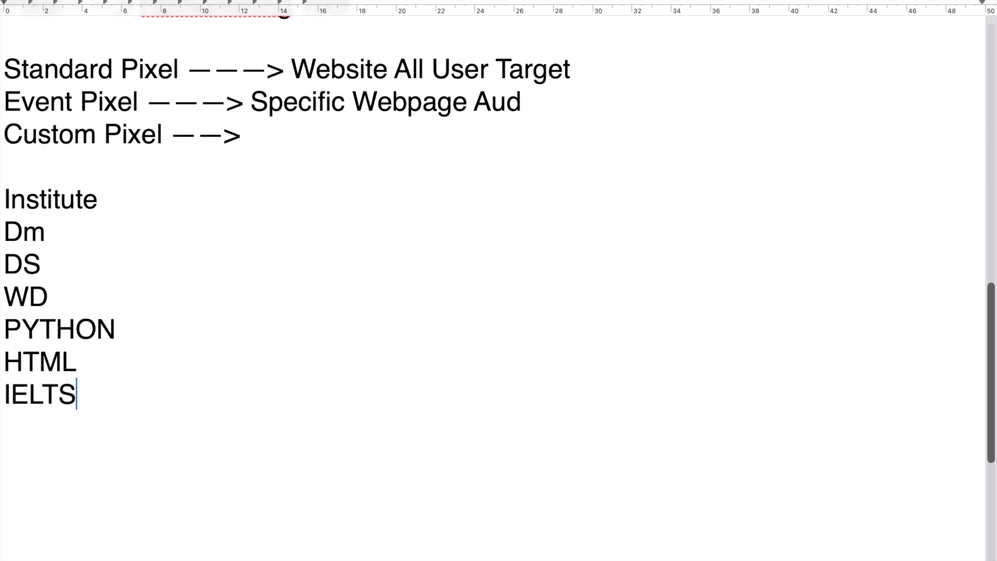
pyautogui.press('capslock')
pyautogui.press('Return')
pyautogui.press('capslock')
pyautogui.write('Machine ')
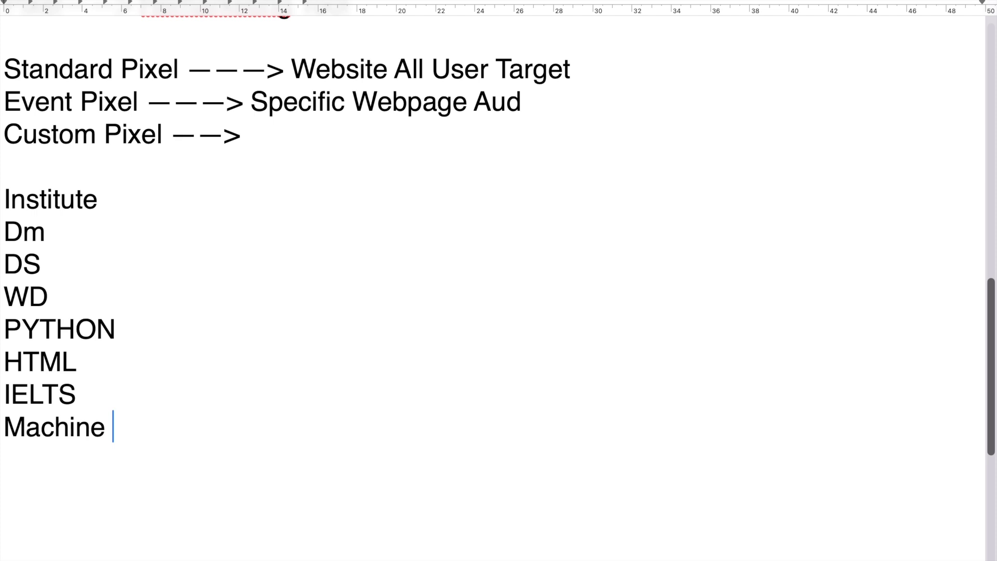
pyautogui.write('Learning')
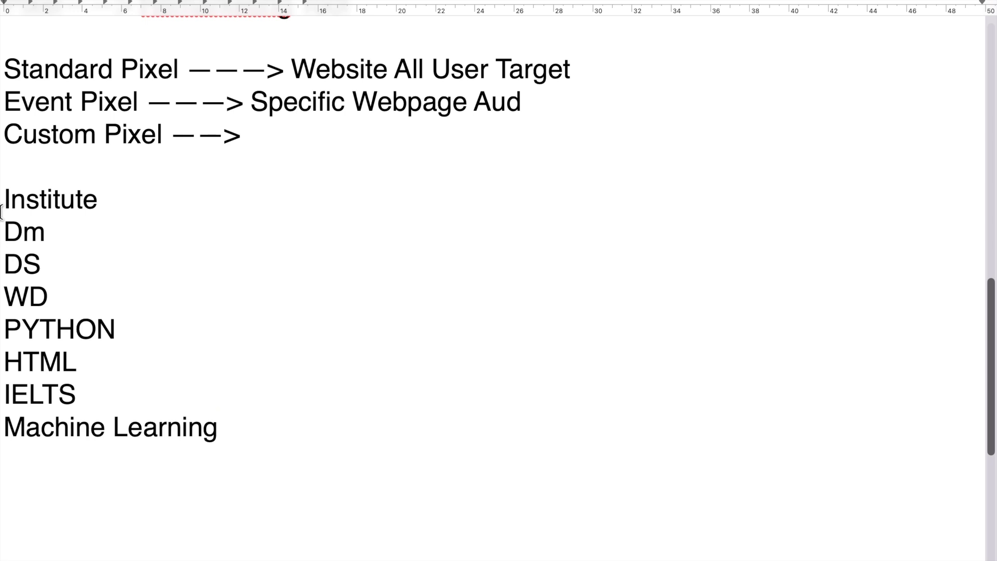
pyautogui.moveTo(2, 204); pyautogui.dragTo(21, 263)
pyautogui.click(23, 264)
pyautogui.moveTo(4, 229); pyautogui.dragTo(252, 458)
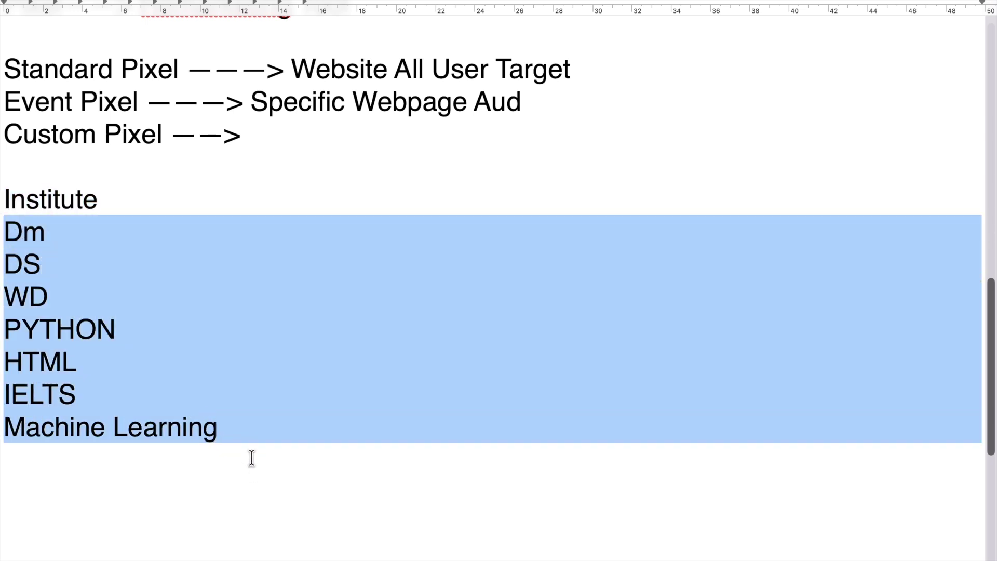
# Write "Digital Marketing Course" below the Machine Learning line, leaving two blank lines between them
pyautogui.click(252, 459)
pyautogui.press('Return')
pyautogui.press('Return')
pyautogui.press('Return')
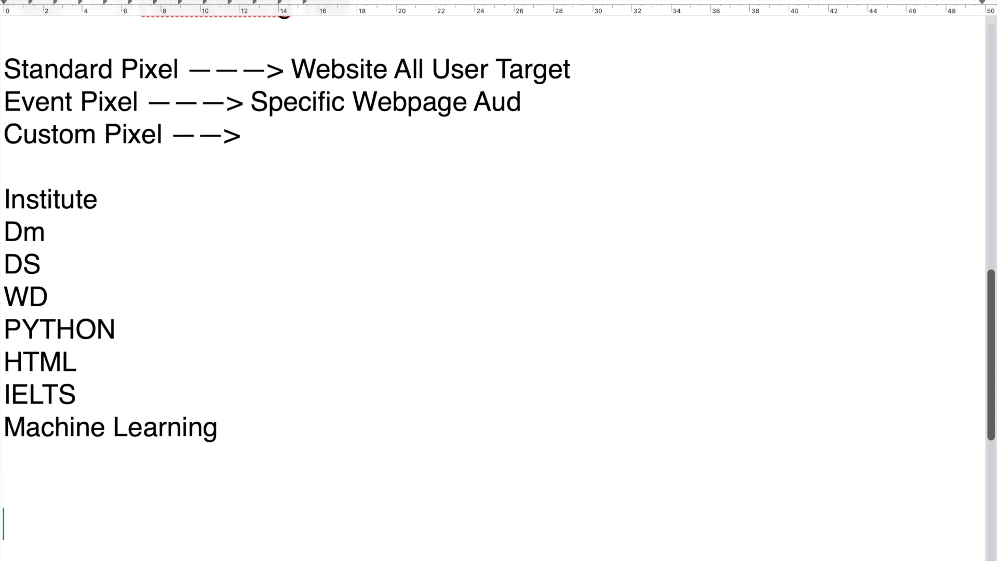
pyautogui.write('Digital MA')
pyautogui.press('BackSpace')
pyautogui.write('a')
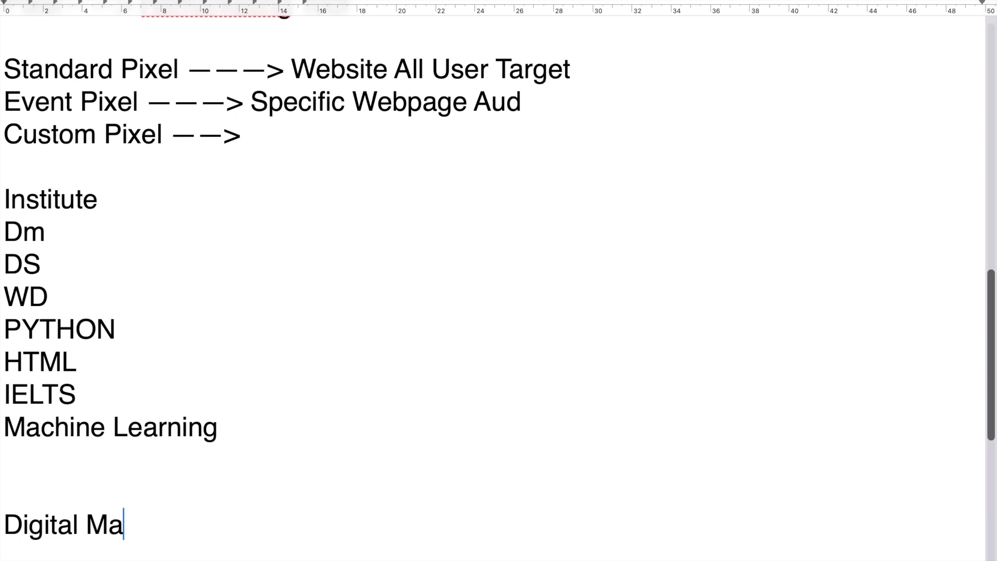
pyautogui.write('rketing Course')
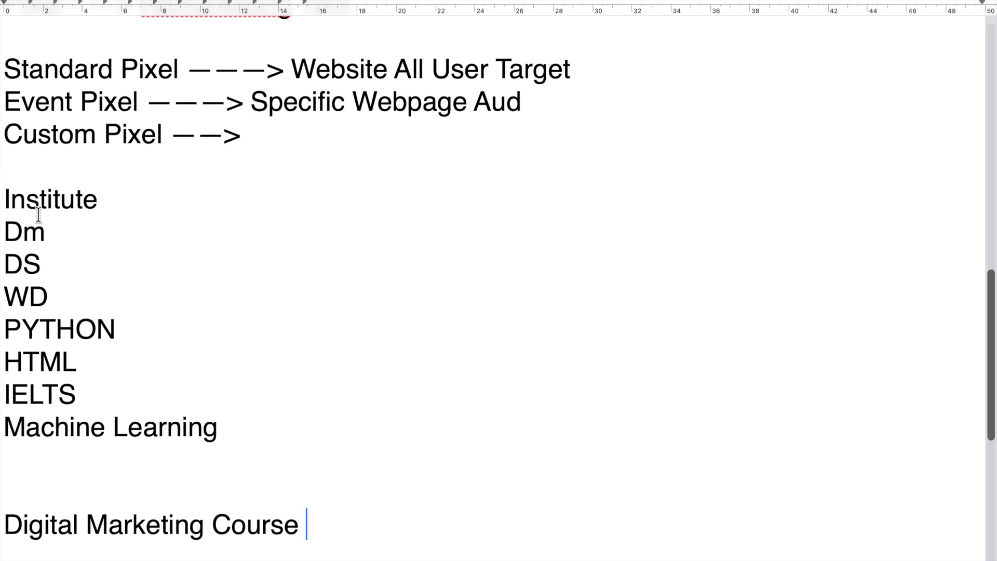
# Insert a blank line below the Institute heading and add "——> 100" after the "Dm" course
pyautogui.click(107, 210)
pyautogui.press('Return')
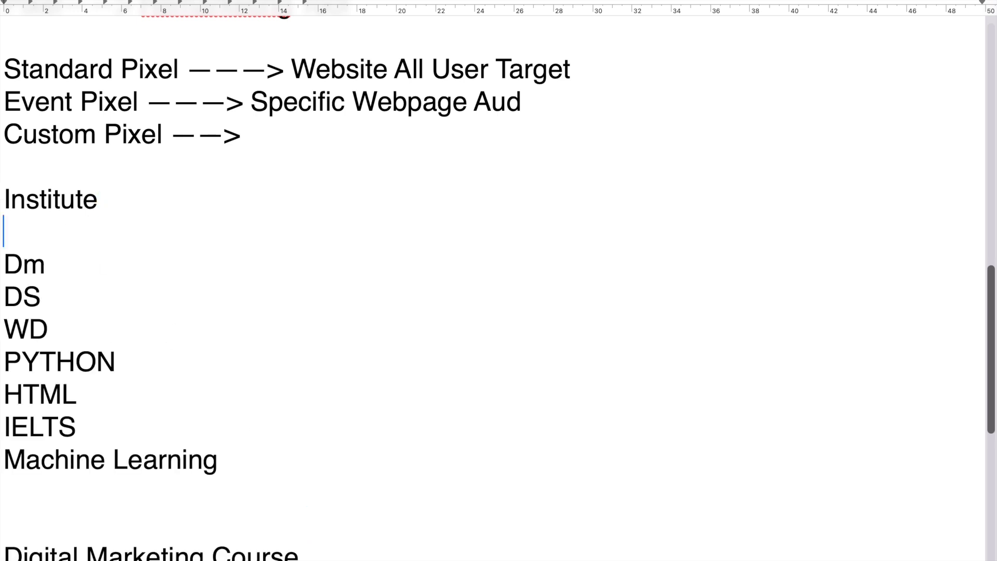
pyautogui.moveTo(52, 265); pyautogui.dragTo(3, 264)
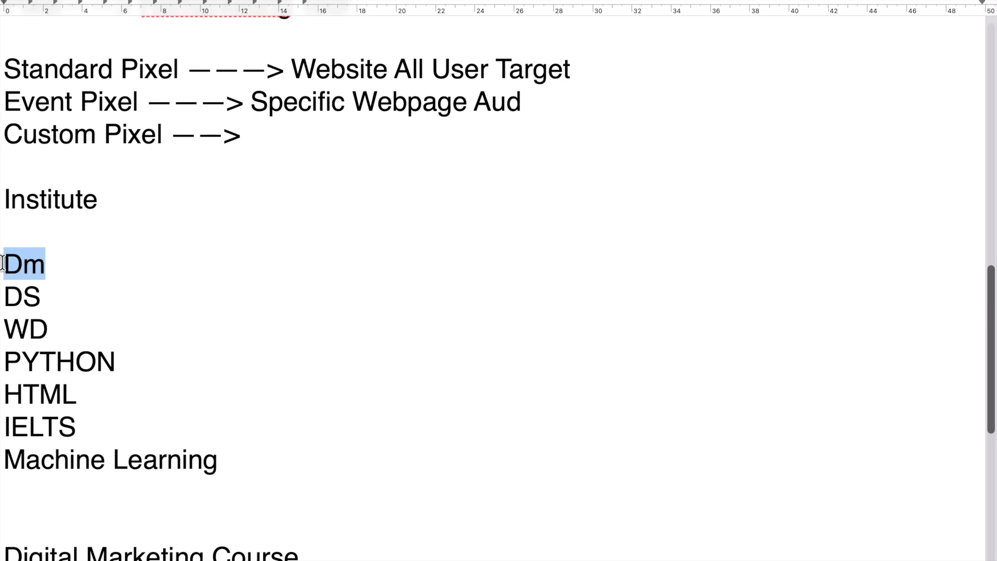
pyautogui.click(65, 263)
pyautogui.write('-')
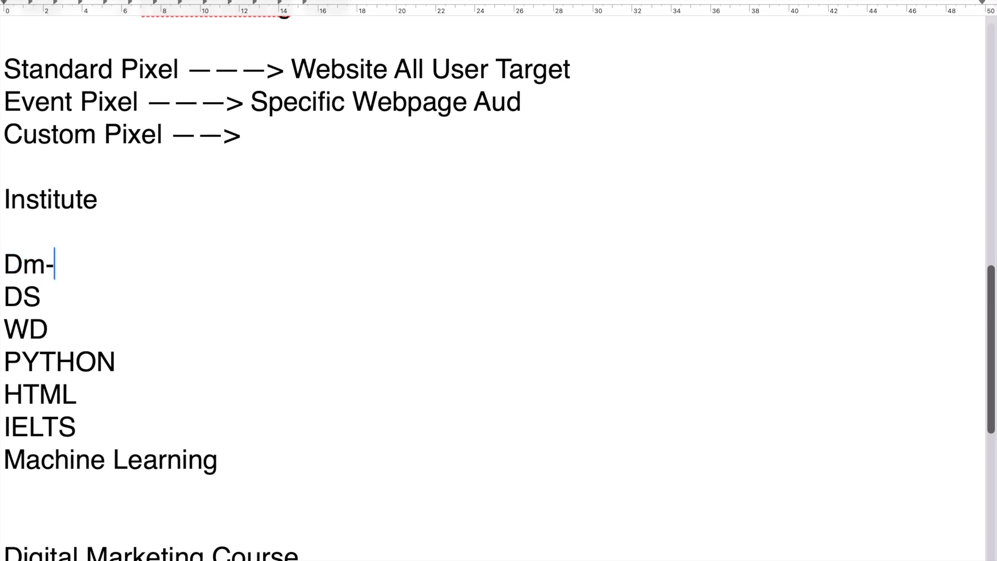
pyautogui.write('---> 100')
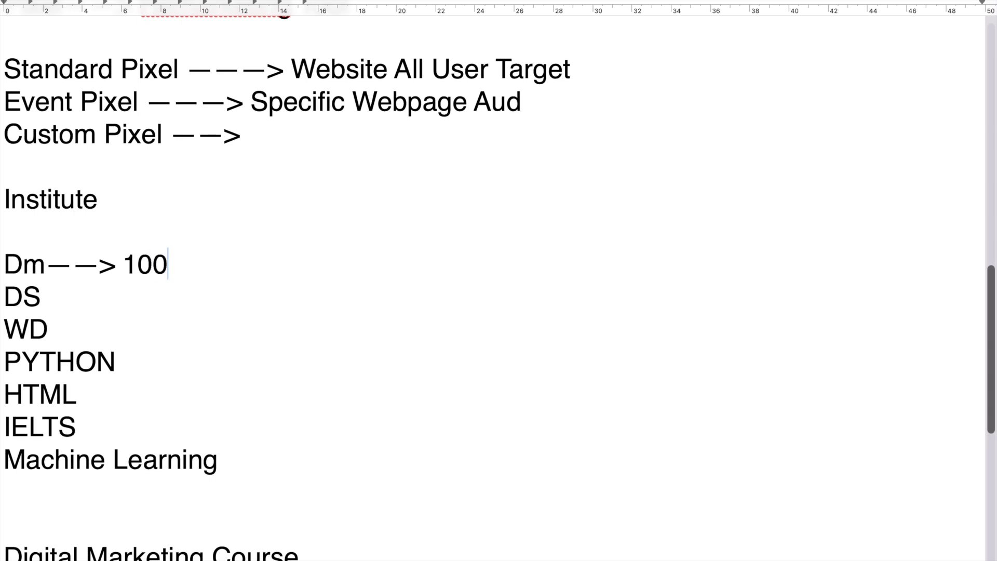
# Add "——> 200" after the "DS" course and "—> 200" after the "WD" course
pyautogui.hotkey('shift', 'Left')
pyautogui.hotkey('shift', 'Left')
pyautogui.hotkey('shift', 'Left')
pyautogui.press('Down')
pyautogui.write('----> 200')
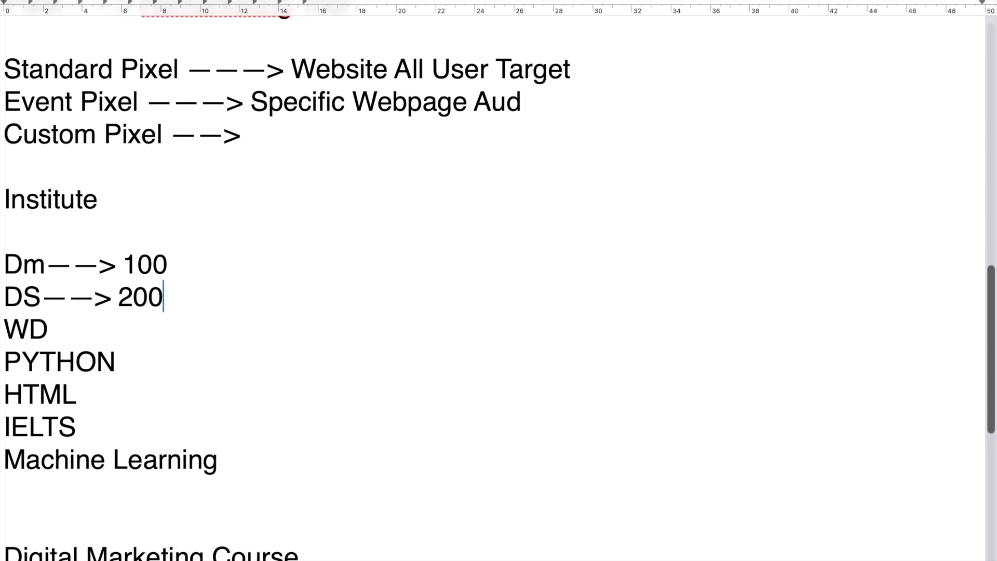
pyautogui.press('Down')
pyautogui.write('---> 20')
pyautogui.write('0')
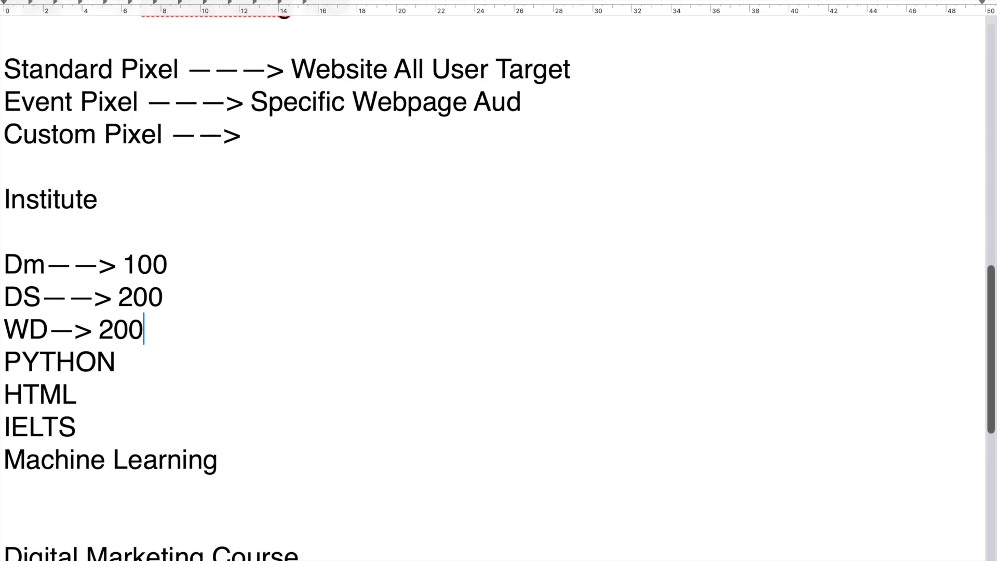
pyautogui.click(177, 266)
pyautogui.moveTo(177, 266); pyautogui.dragTo(2, 255)
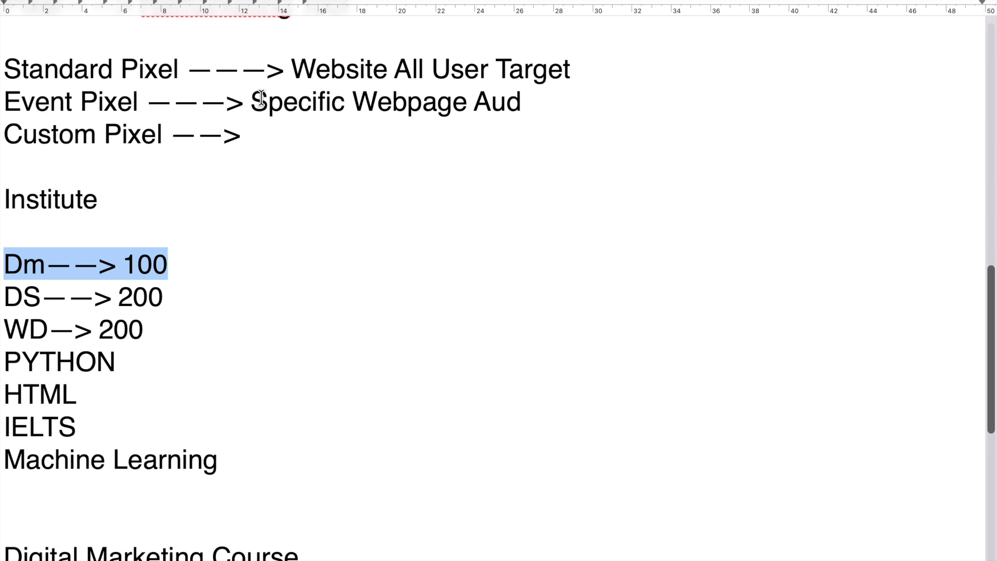
pyautogui.moveTo(252, 102); pyautogui.dragTo(577, 116)
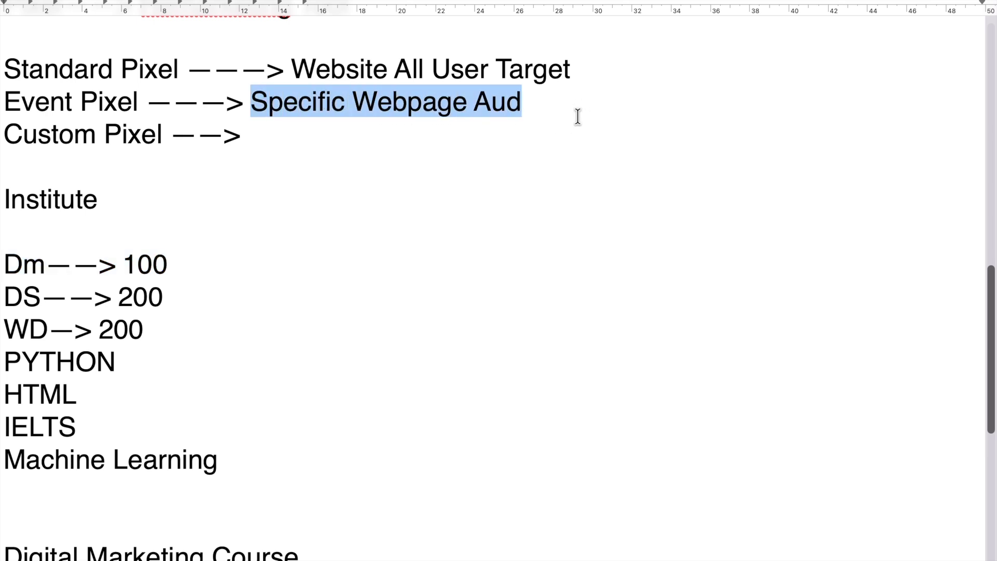
pyautogui.moveTo(174, 266); pyautogui.dragTo(122, 264)
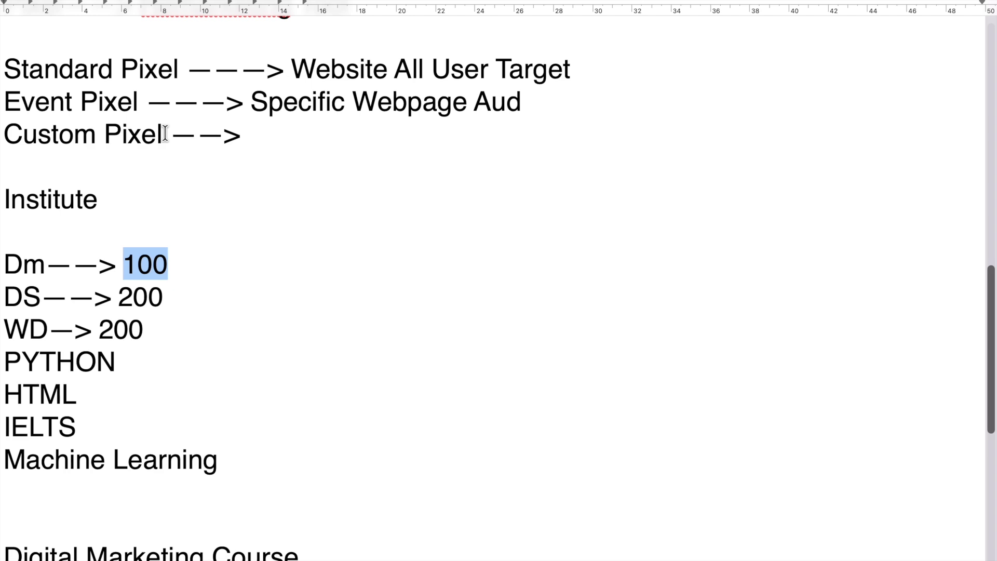
pyautogui.scroll(20, 166, 133)
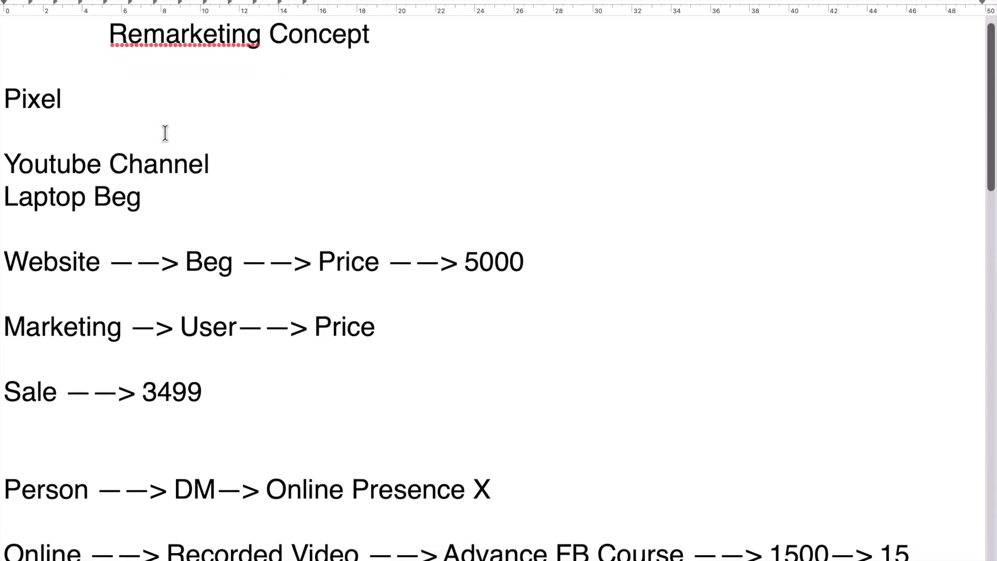
pyautogui.scroll(-20, 165, 133)
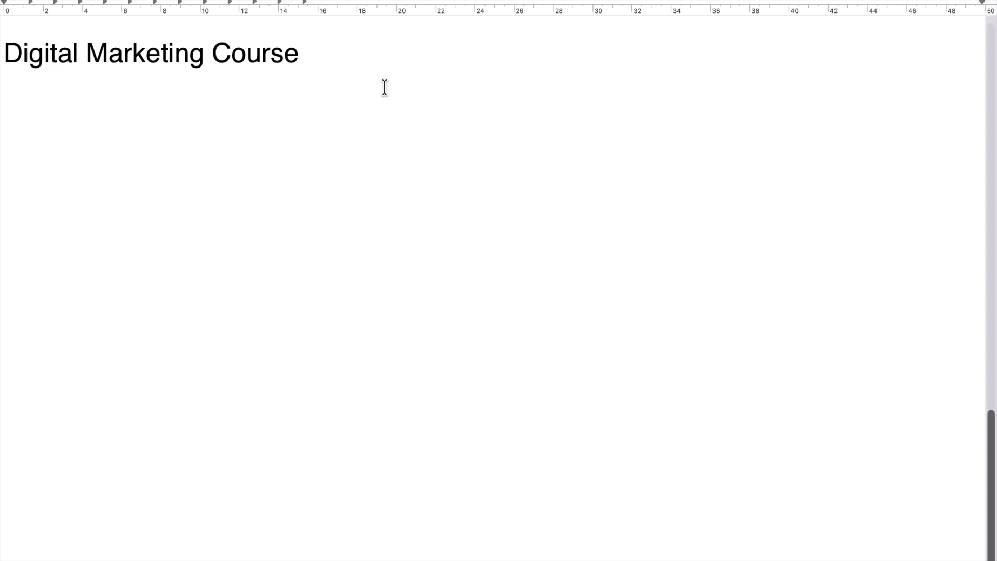
# Switch to Chrome, change to the other browser profile and open Ads Manager at facebook.com/adsmanager
pyautogui.hotkey('ctrl', 'Right')
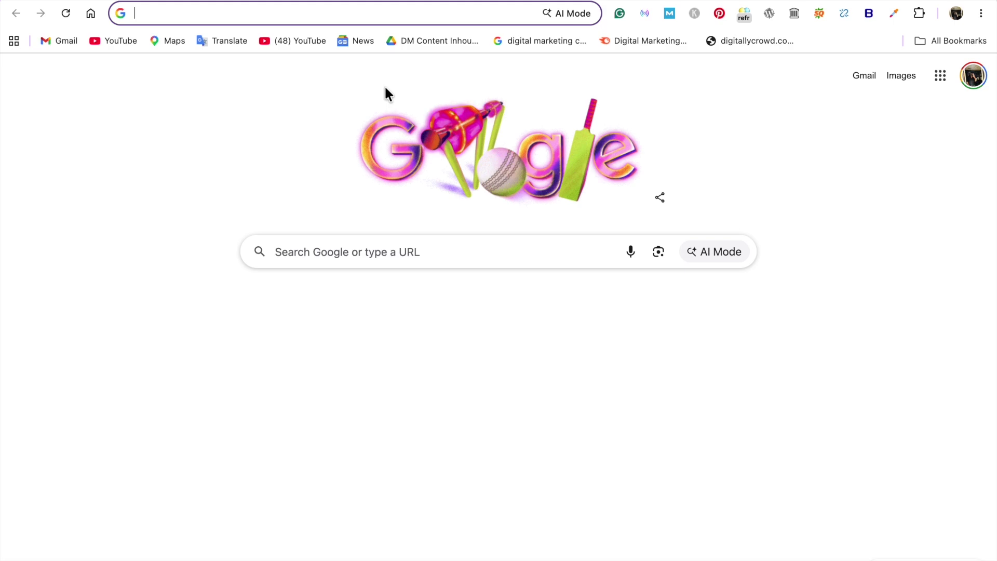
pyautogui.click(957, 13)
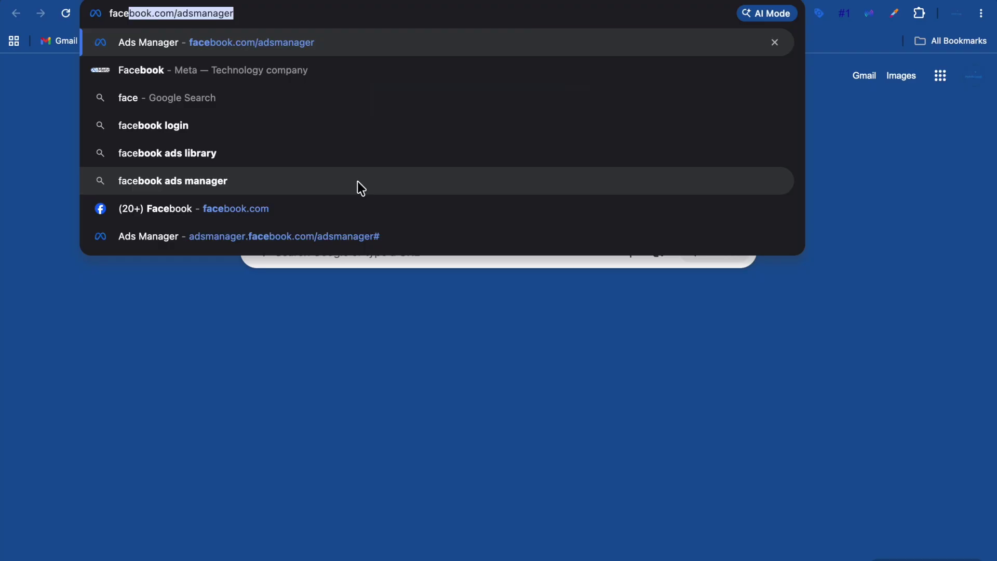
pyautogui.press('Return')
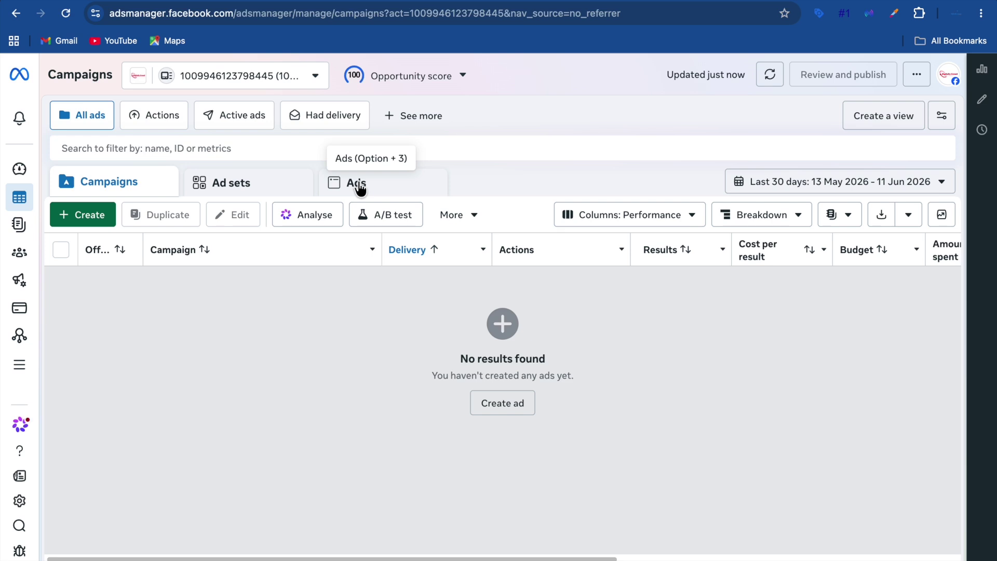
# Open the Business settings from the full list of Ads Manager tools and expand the Data sources section
pyautogui.moveTo(350, 1)
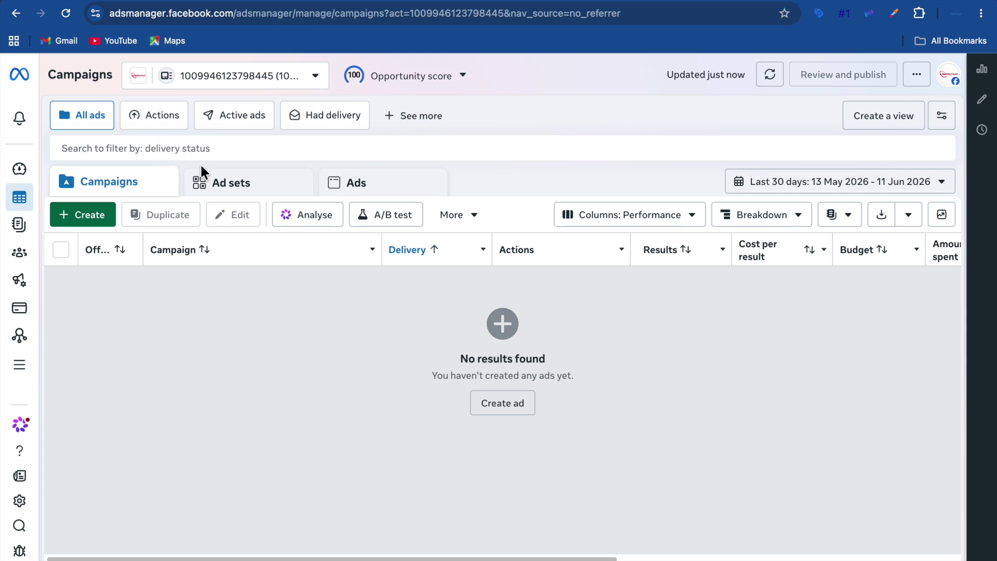
pyautogui.moveTo(22, 365)
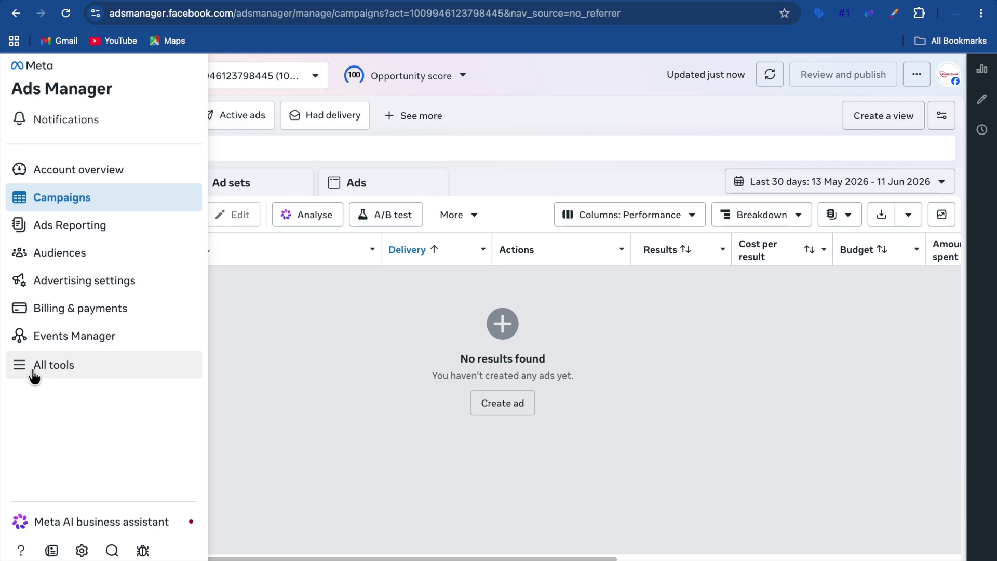
pyautogui.click(33, 373)
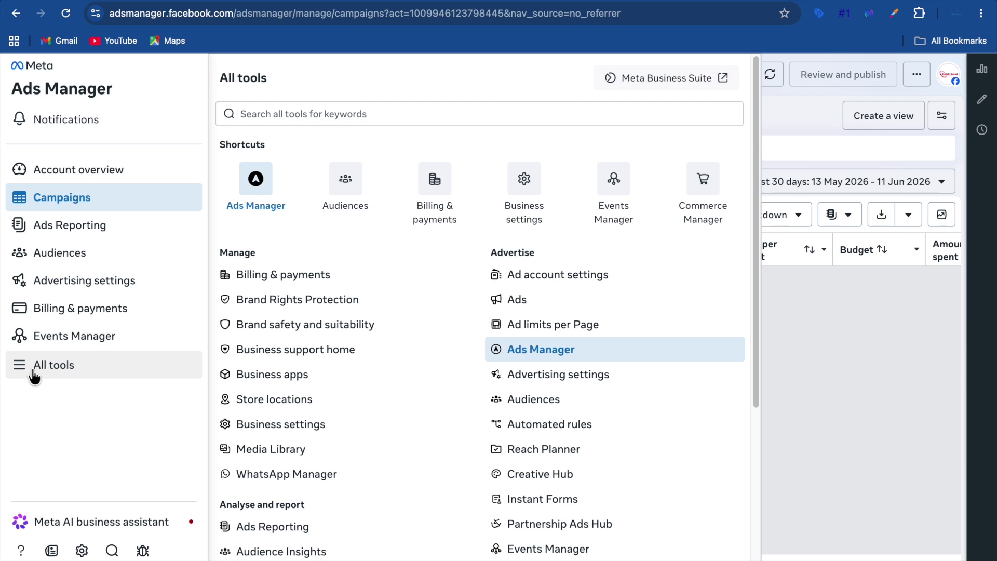
pyautogui.click(528, 205)
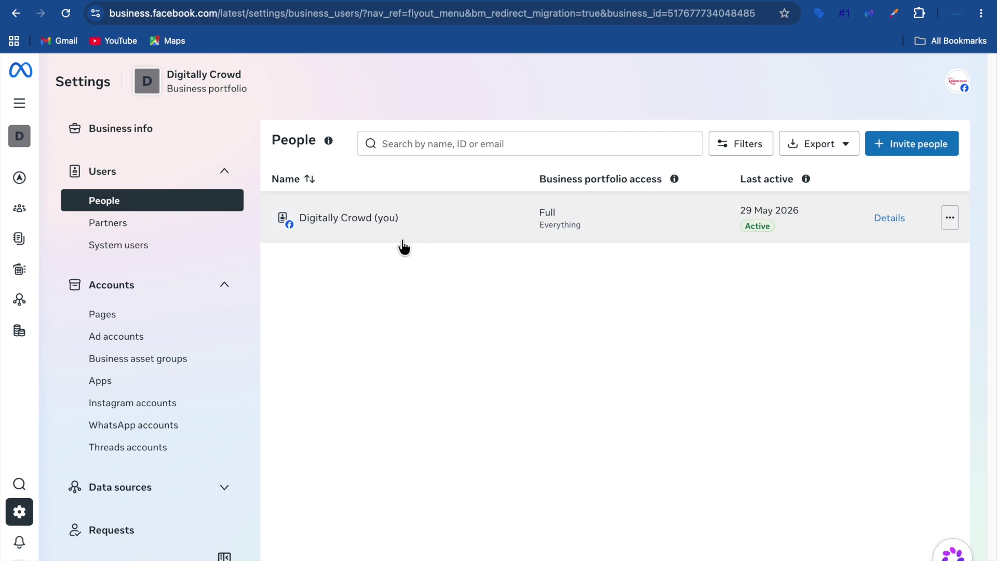
pyautogui.scroll(-2, 161, 312)
pyautogui.scroll(-2, 163, 313)
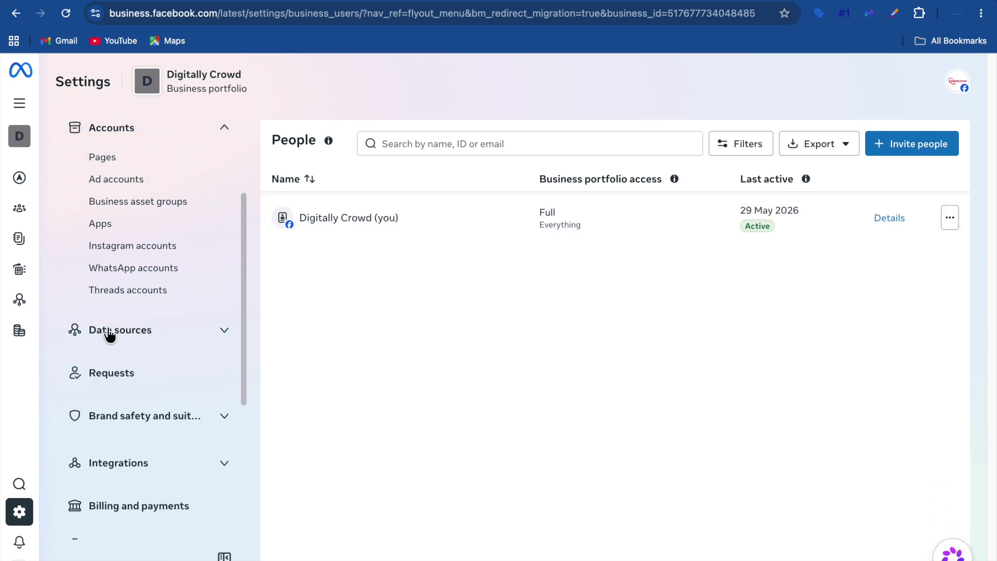
pyautogui.click(193, 330)
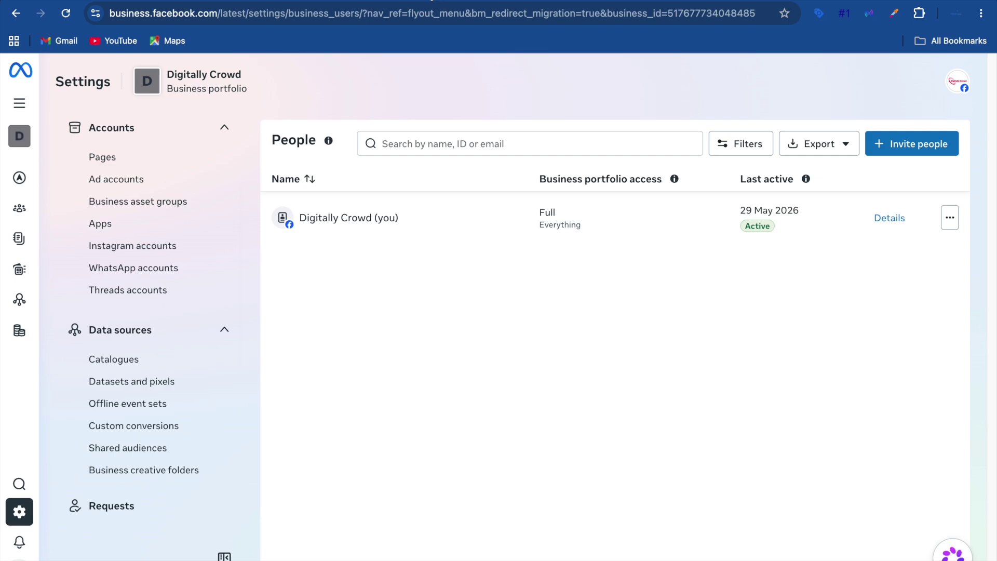
# Open Ads Manager in a new tab, examine the business portfolio creation form and close it without creating one
pyautogui.press('super+t')
pyautogui.write('face')
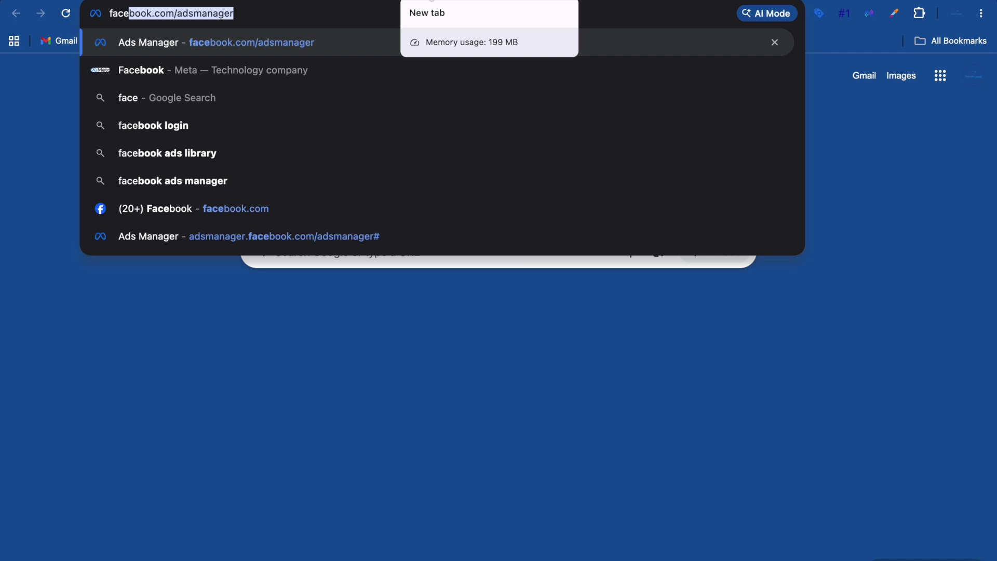
pyautogui.press('Return')
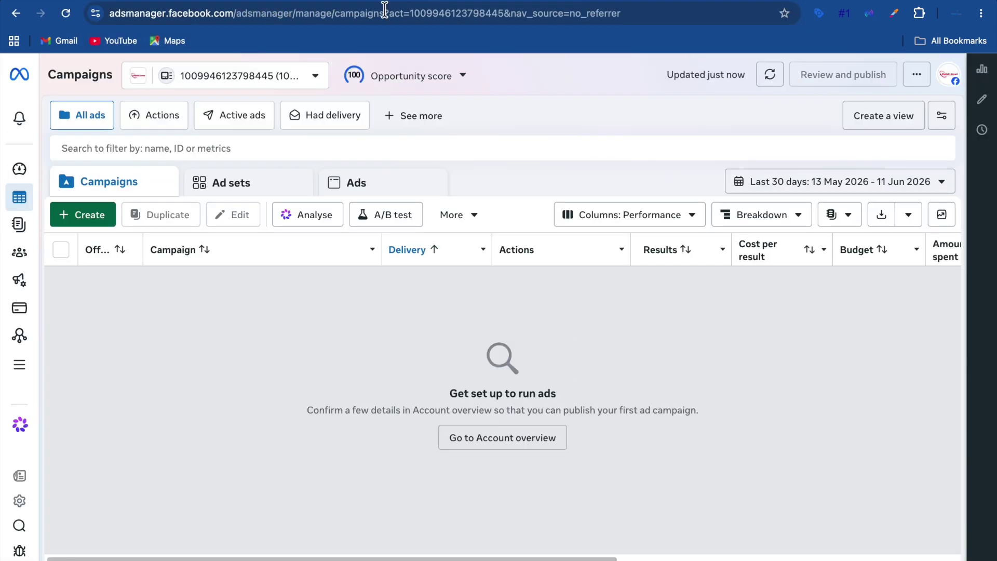
pyautogui.click(296, 79)
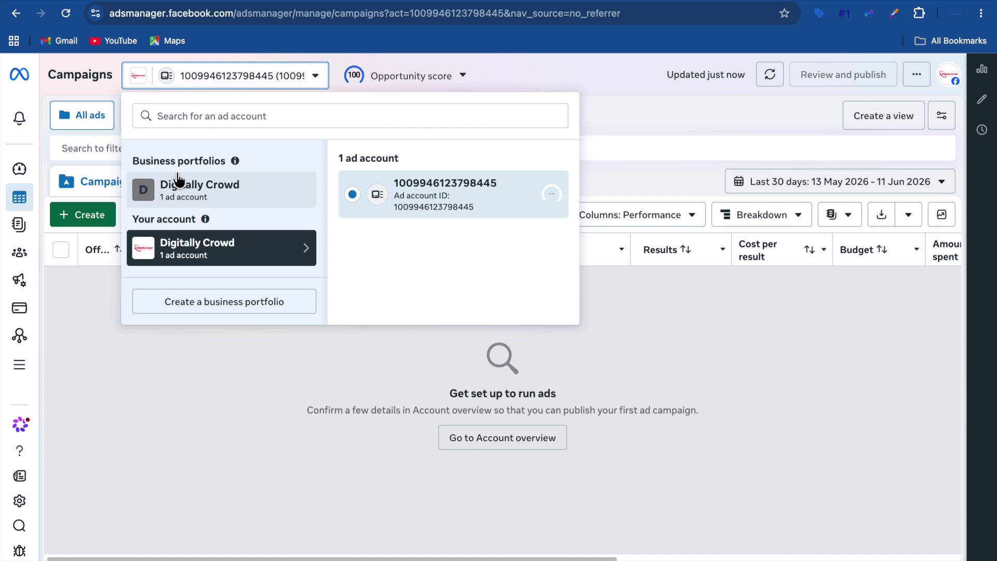
pyautogui.click(200, 303)
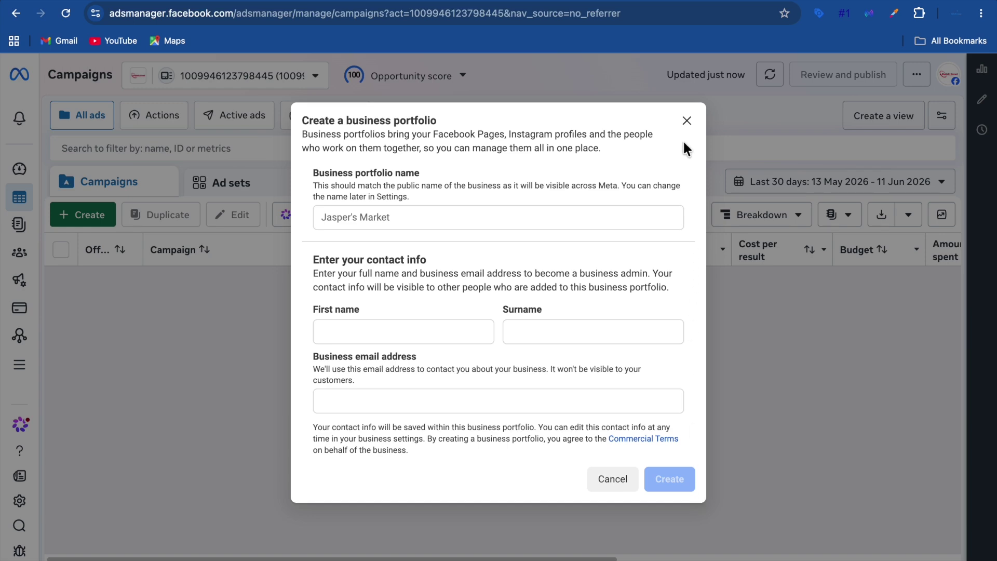
pyautogui.click(687, 120)
pyautogui.click(231, 76)
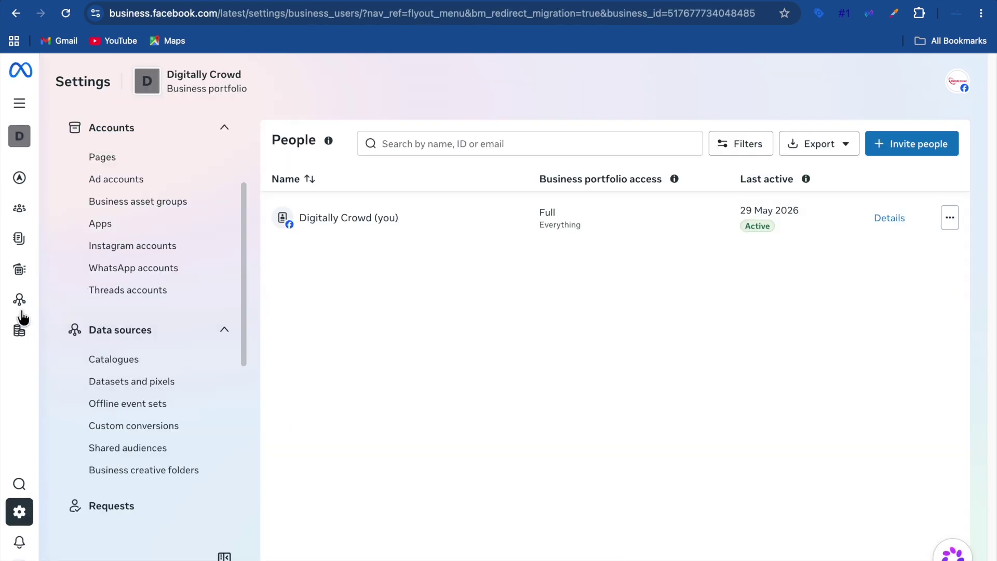
# Open the Datasets and pixels settings, examine the form for creating a new dataset and close it without creating one
pyautogui.moveTo(45, 152)
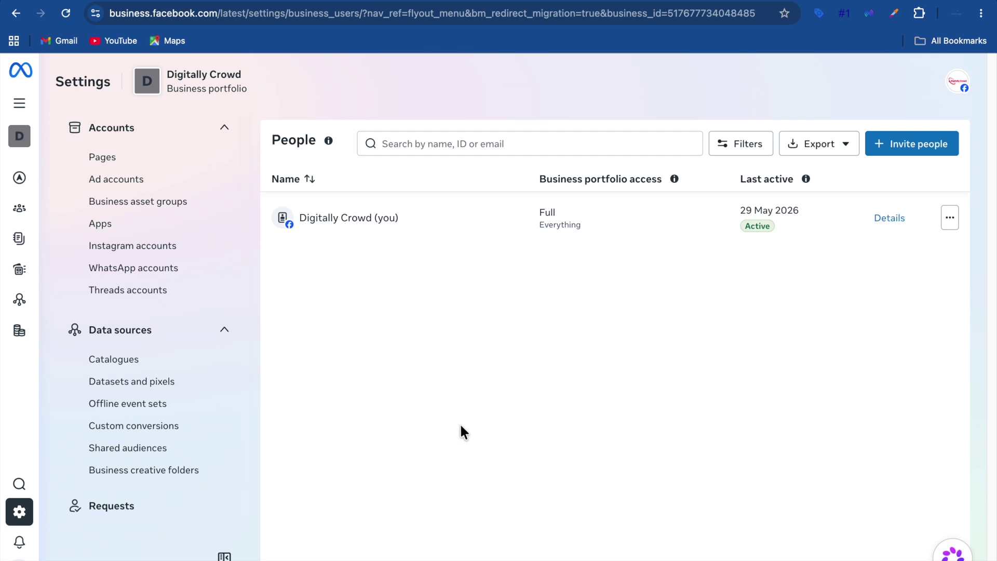
pyautogui.click(165, 385)
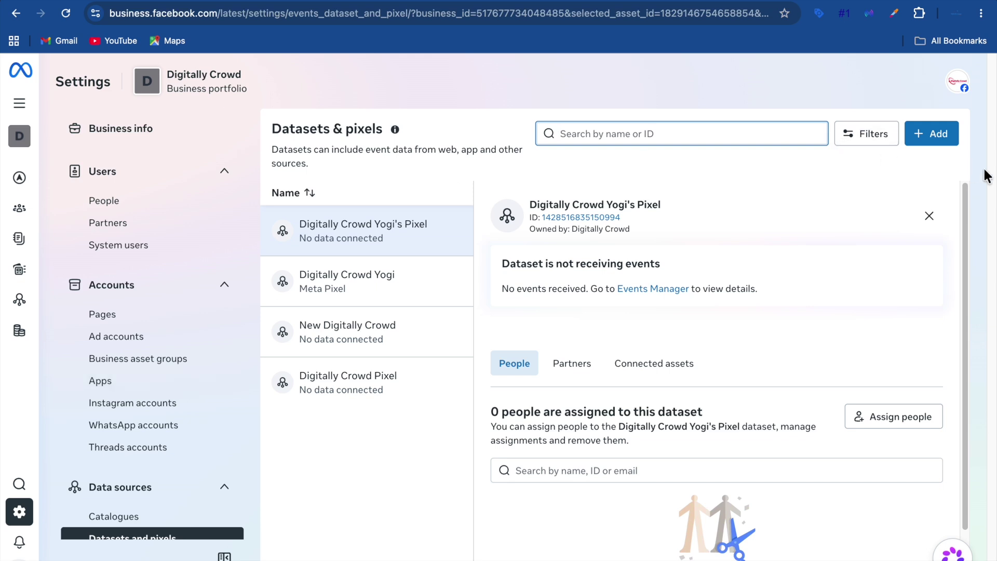
pyautogui.click(926, 144)
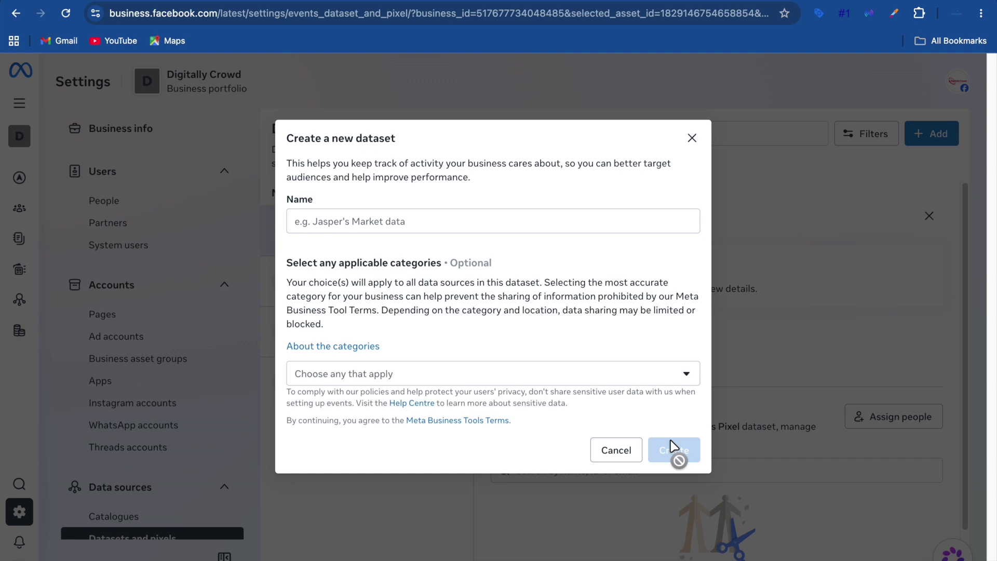
pyautogui.click(693, 140)
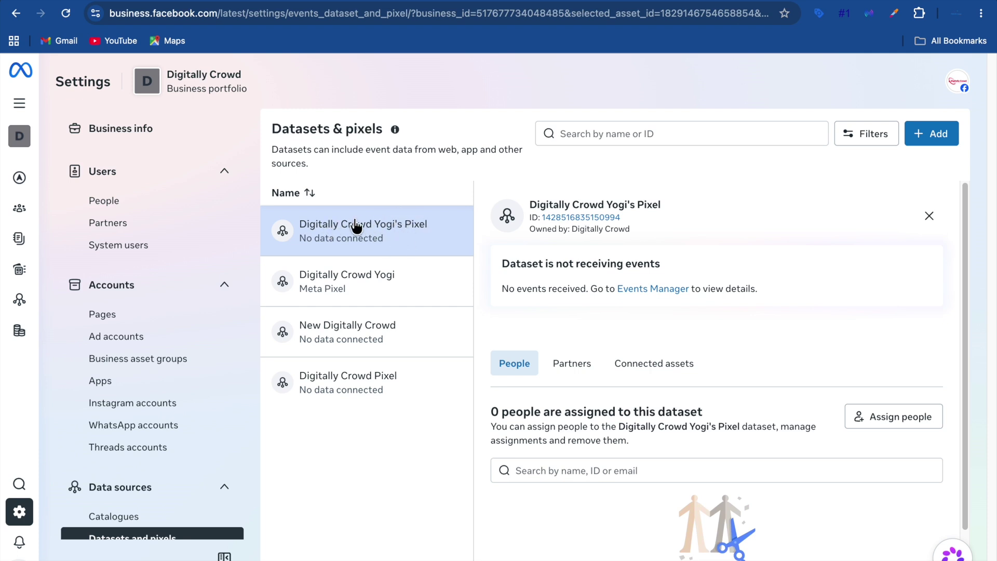
pyautogui.click(650, 293)
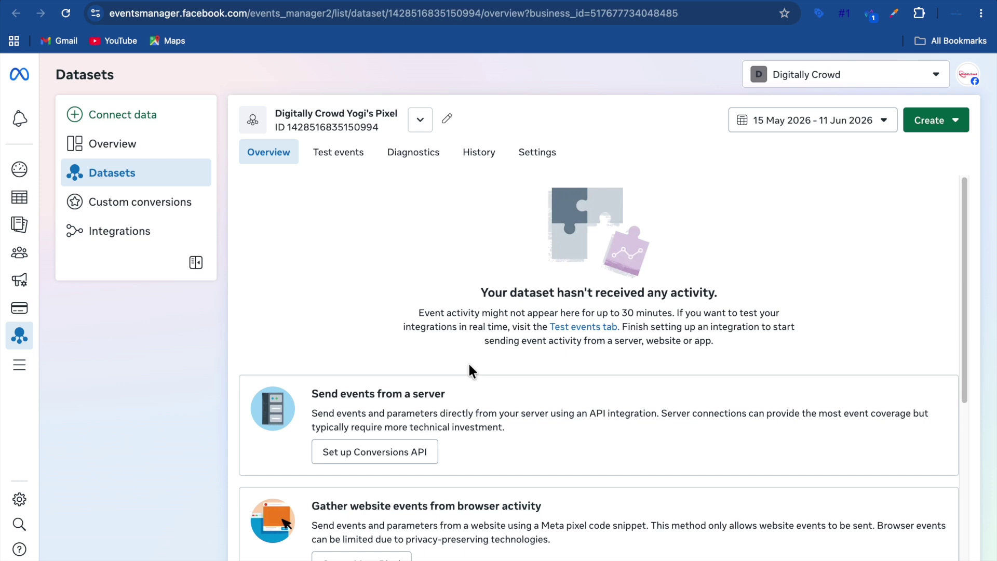
pyautogui.click(120, 115)
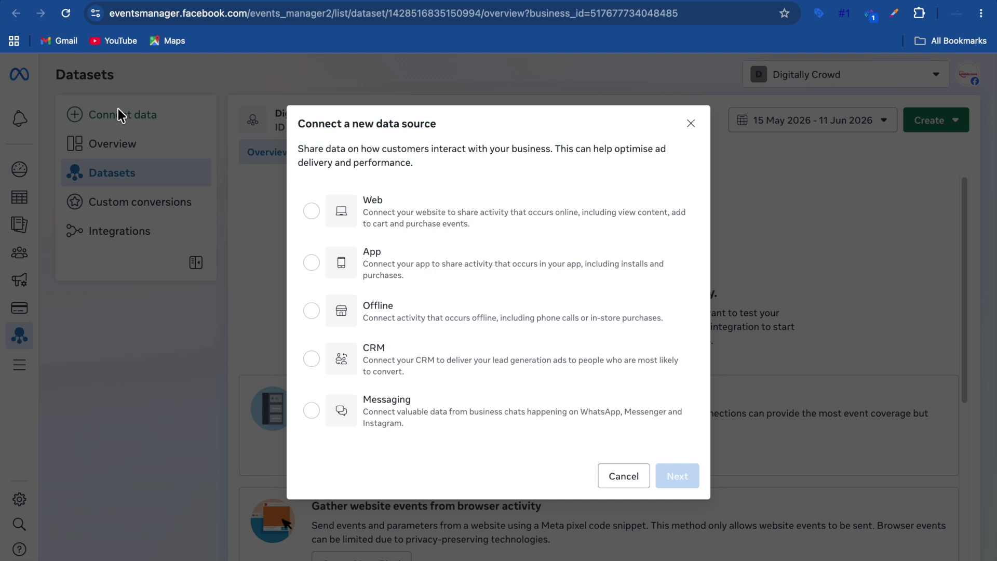
pyautogui.click(325, 217)
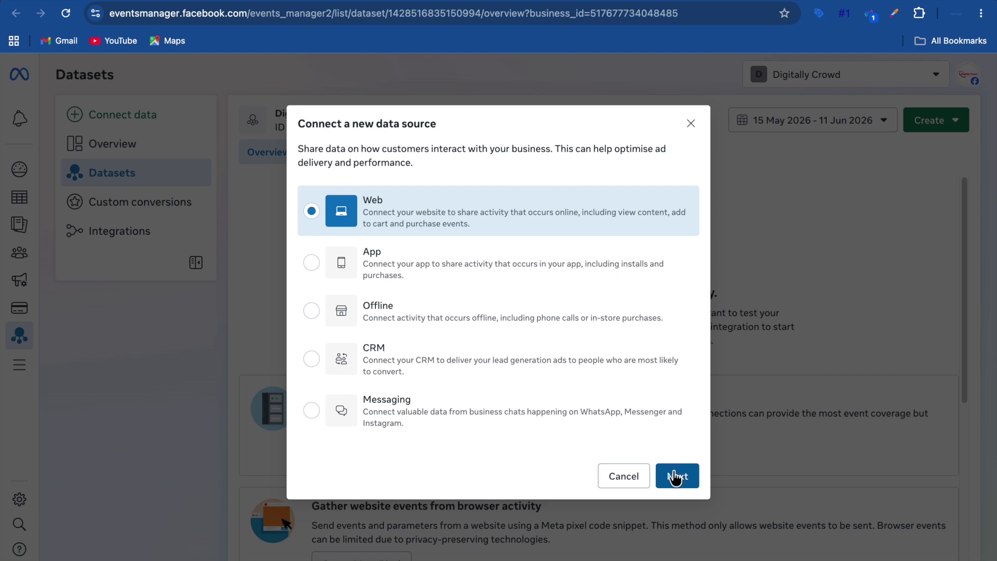
pyautogui.click(675, 476)
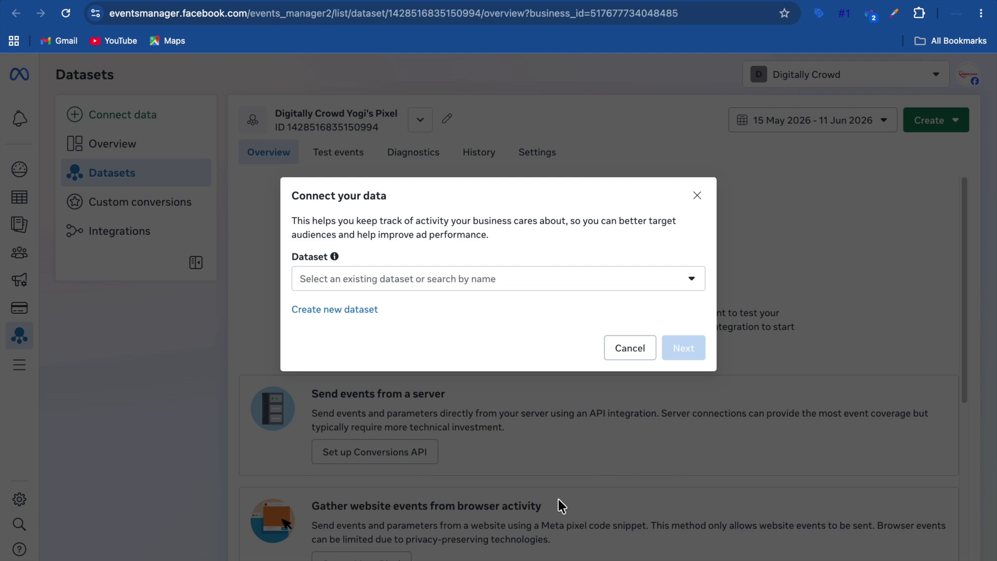
# Choose the existing dataset Digitally Crowd Yogi and the Digitally Crowd Yogi ad account for the connection
pyautogui.click(540, 281)
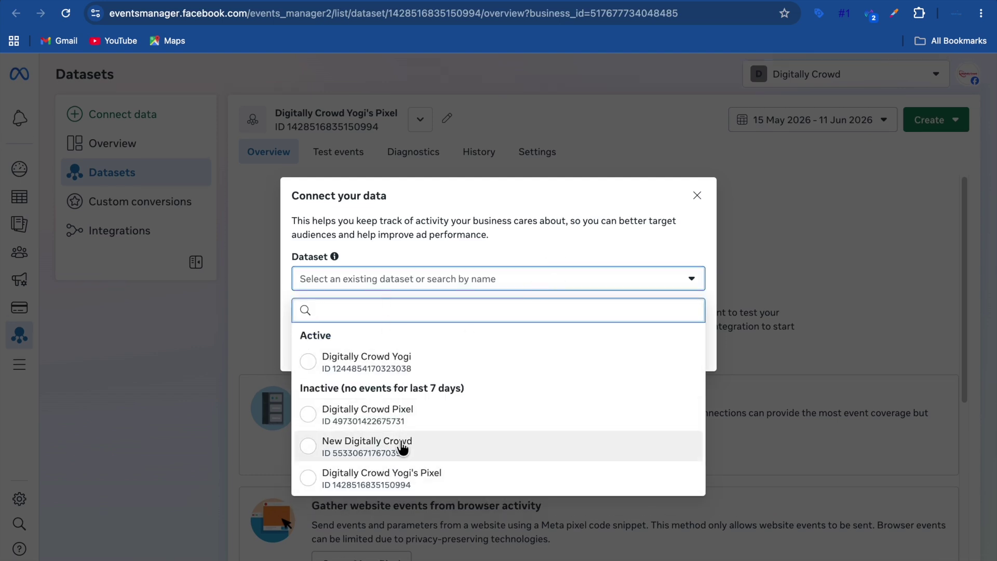
pyautogui.click(336, 366)
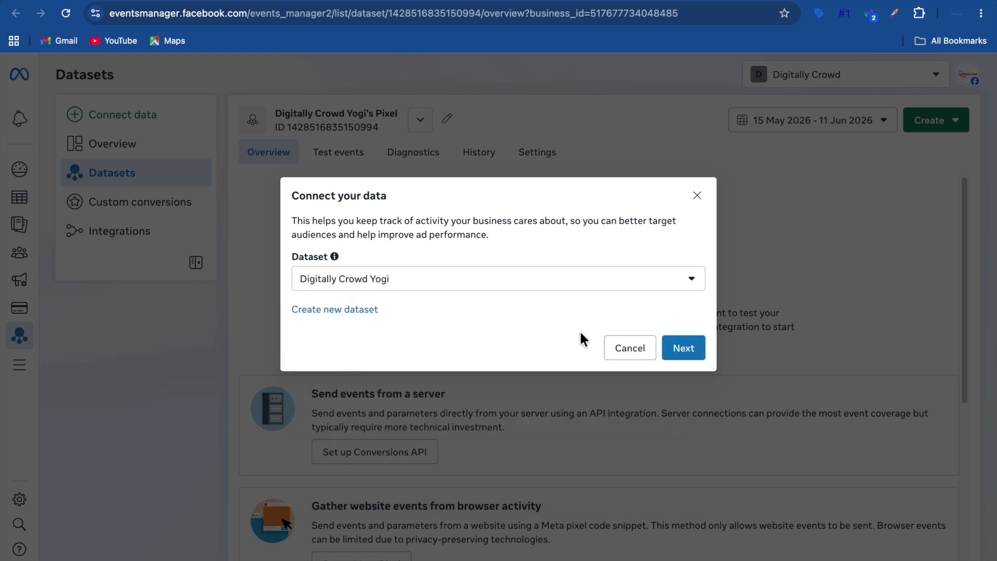
pyautogui.click(680, 347)
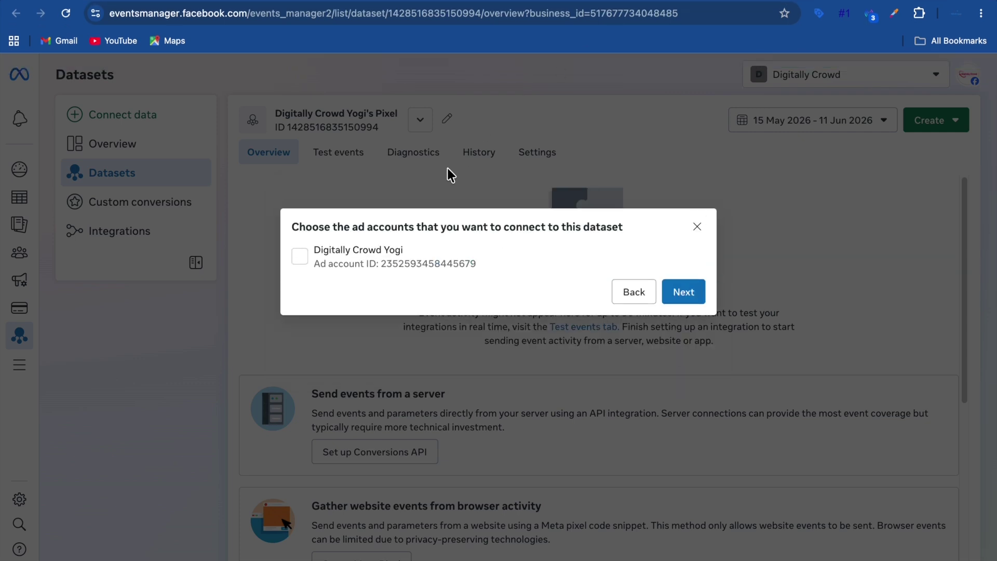
pyautogui.click(301, 267)
pyautogui.click(698, 292)
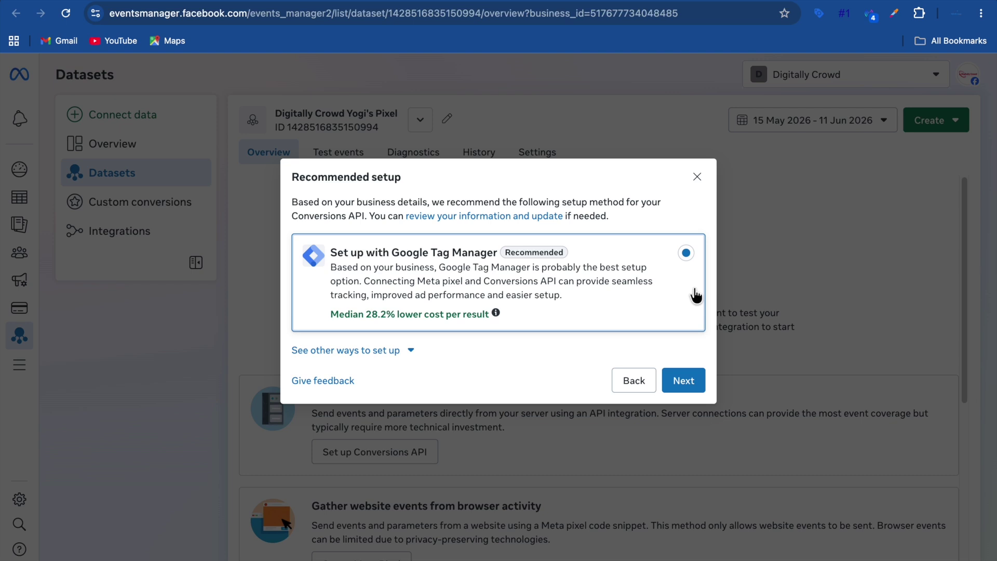
# Choose the manual setup method and connect the website with Meta pixel only
pyautogui.click(393, 351)
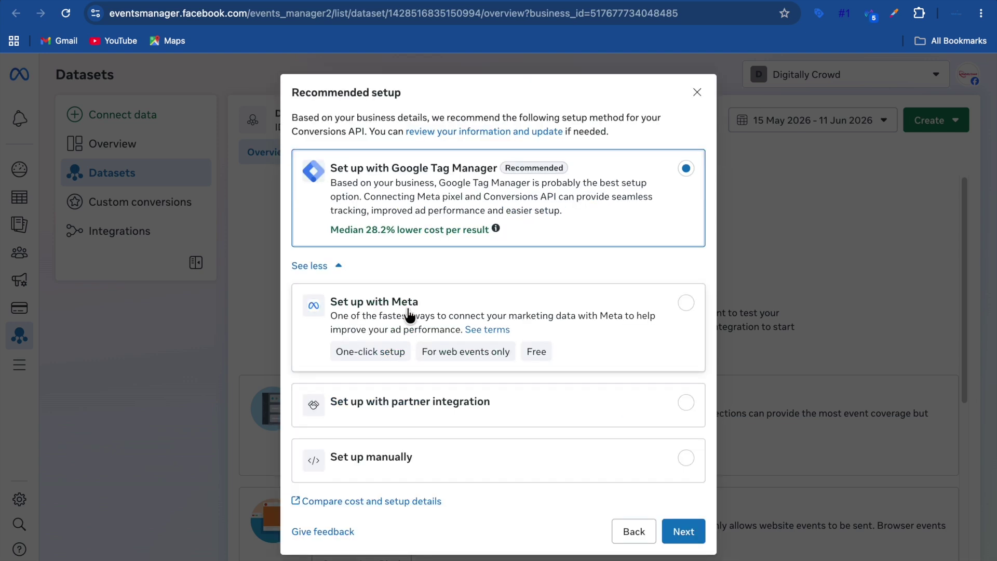
pyautogui.click(413, 462)
pyautogui.scroll(-1, 607, 374)
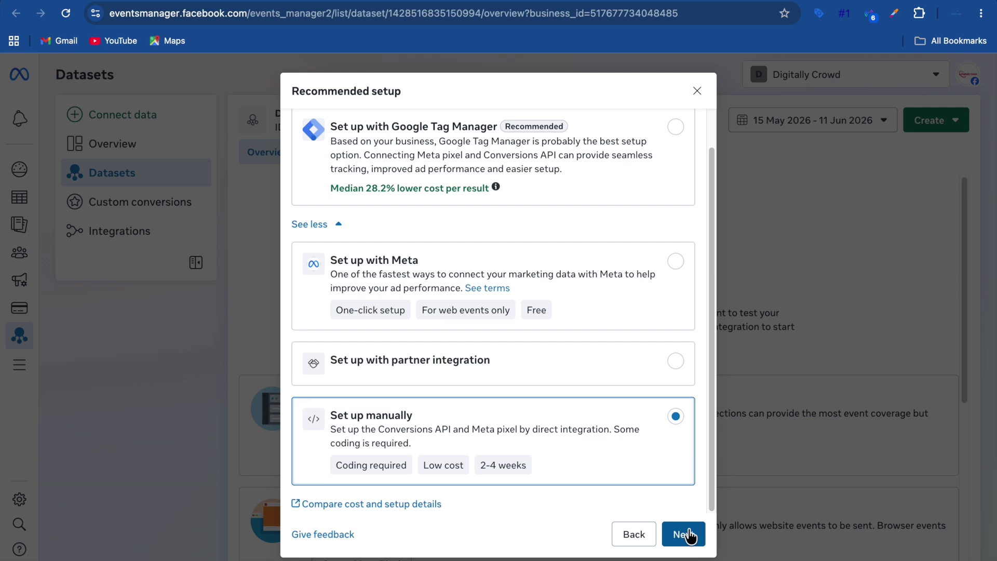
pyautogui.click(690, 535)
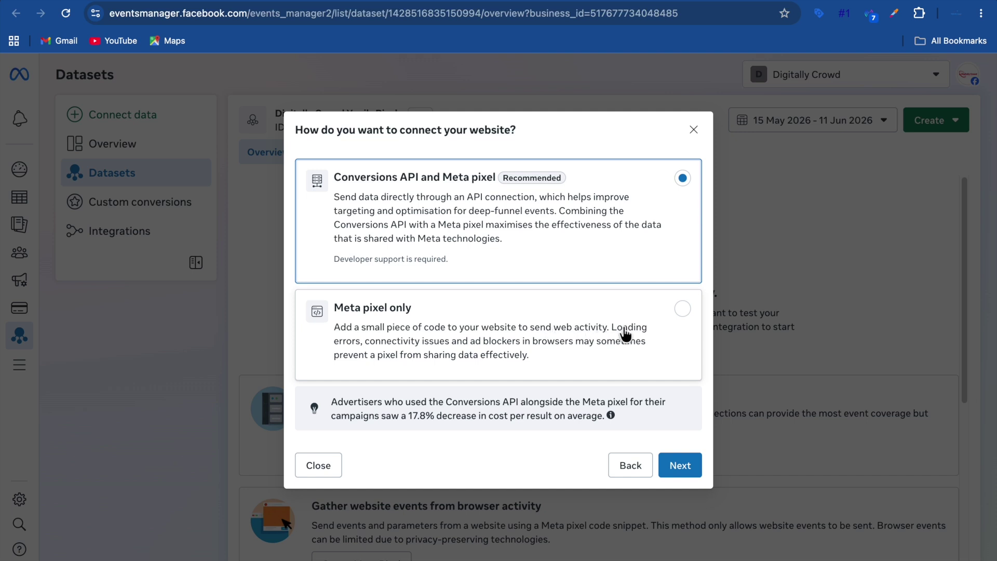
pyautogui.click(684, 312)
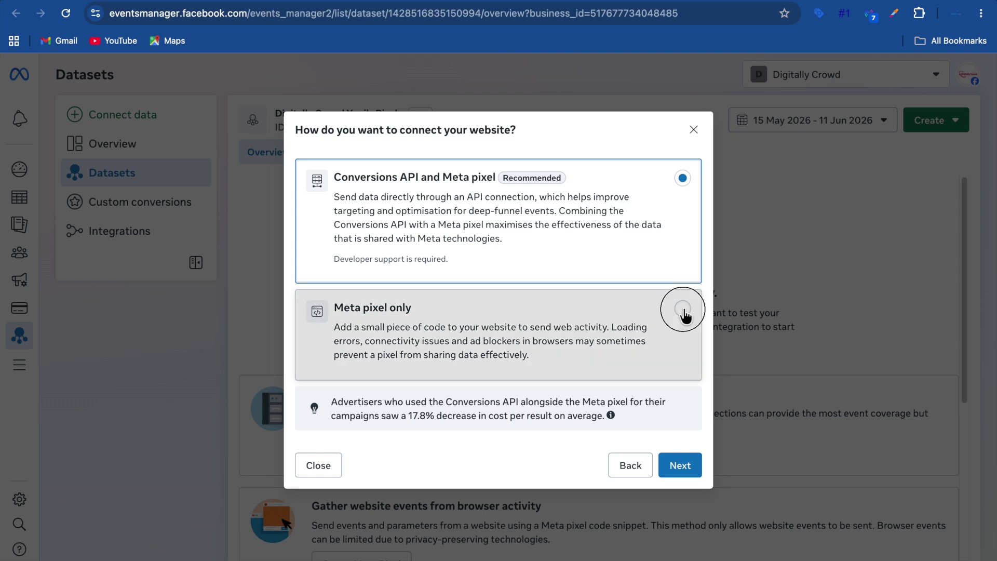
pyautogui.click(678, 458)
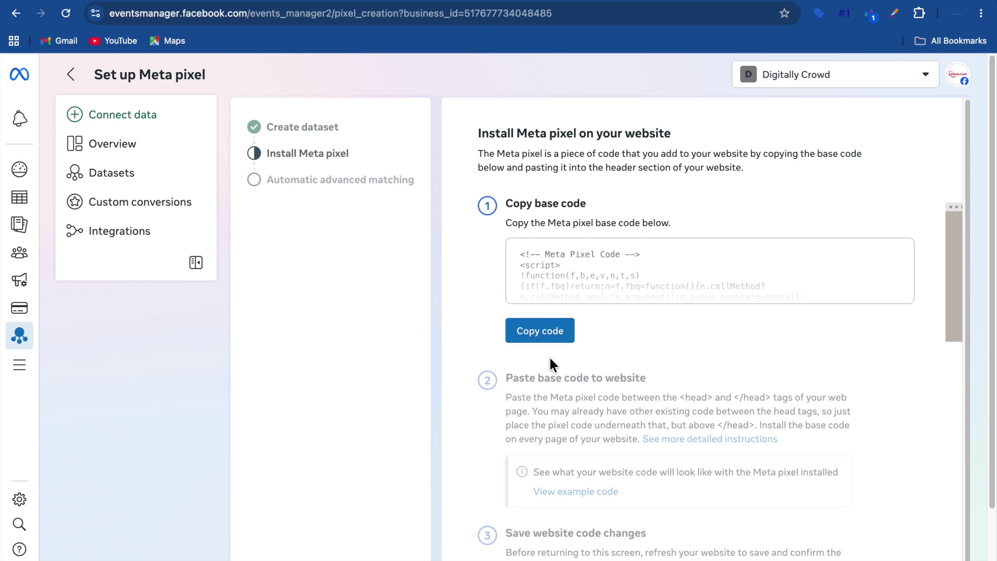
# Copy the Meta pixel base code and review the remaining installation instructions
pyautogui.click(543, 334)
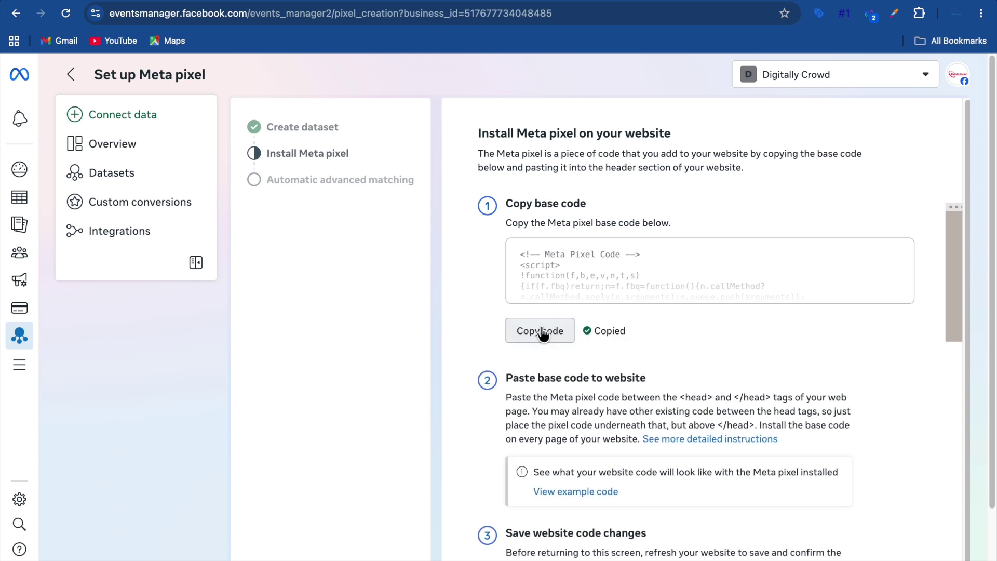
pyautogui.scroll(-1, 745, 321)
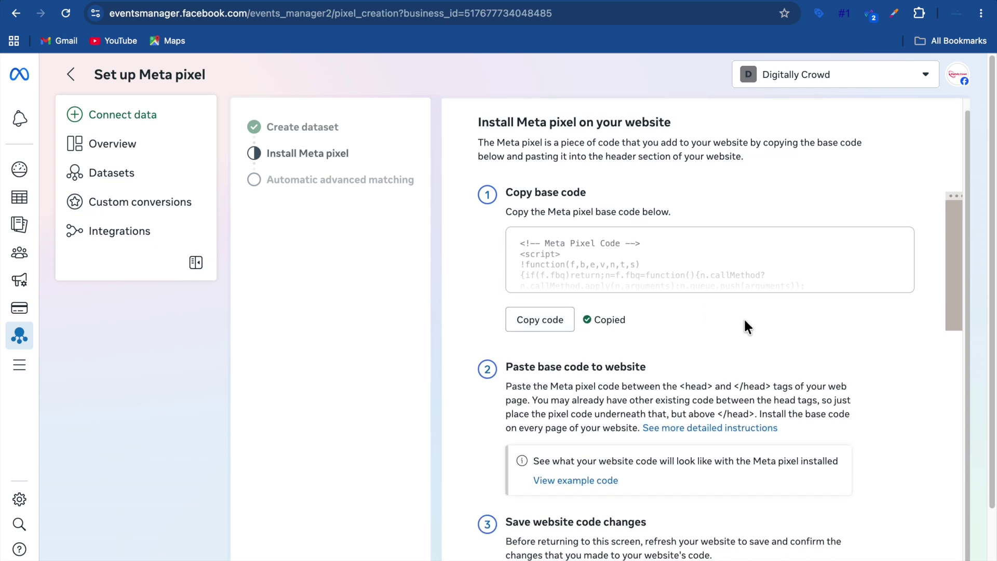
pyautogui.scroll(-3, 745, 321)
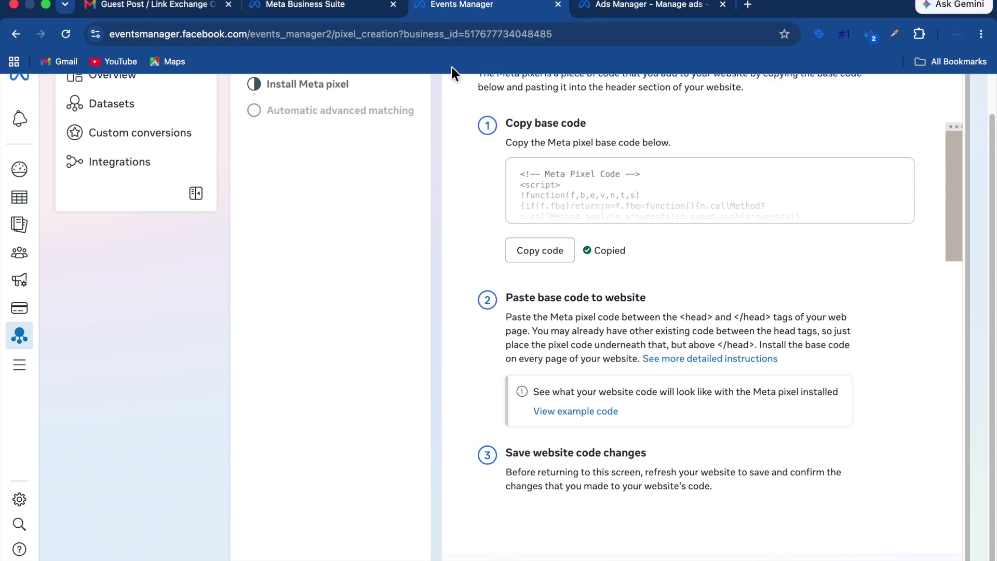
# Open the WordPress dashboard at digitallycrowd.com/wp-admin in a separate browser window
pyautogui.press('super+n')
pyautogui.click(344, 15)
pyautogui.write('digitallycrowd.com')
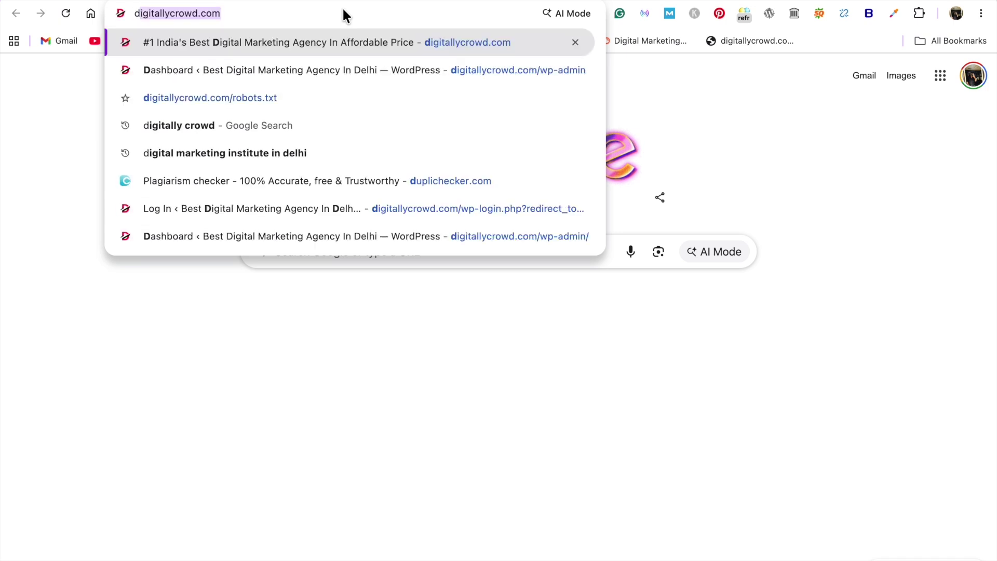
pyautogui.press('Right')
pyautogui.write('/wp-admin')
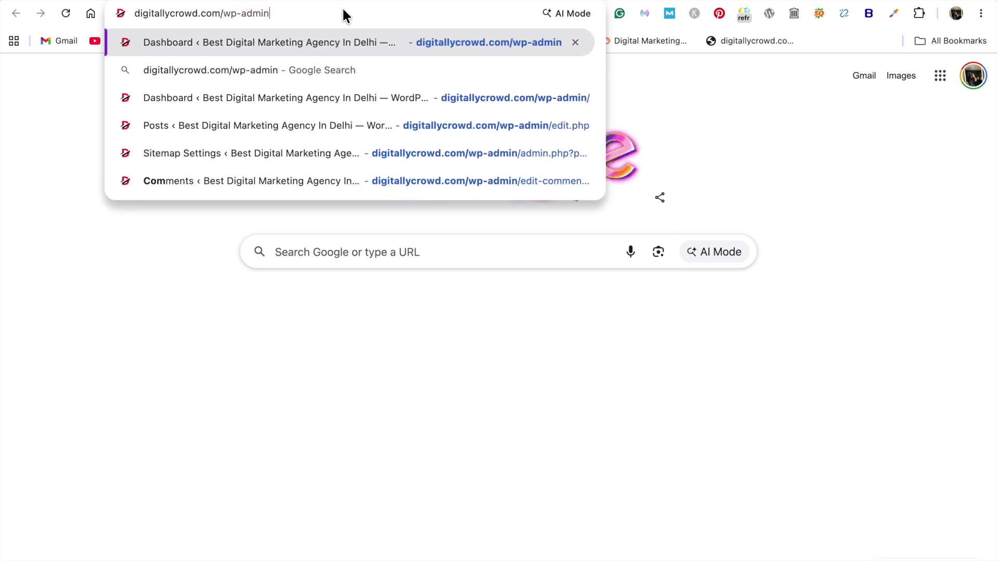
pyautogui.press('Return')
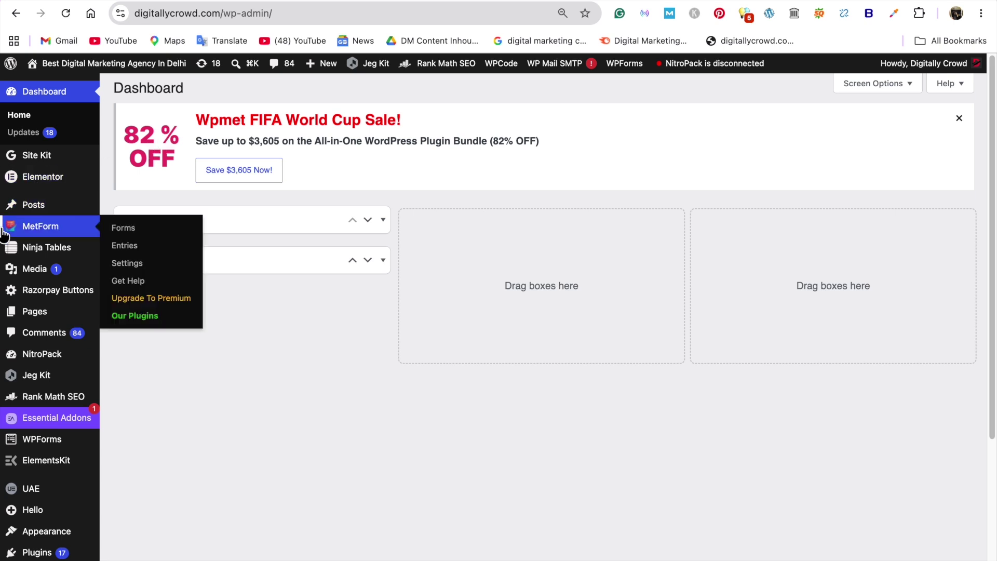
# Open the Add Plugins page and search for "wp code"
pyautogui.scroll(-4, 42, 337)
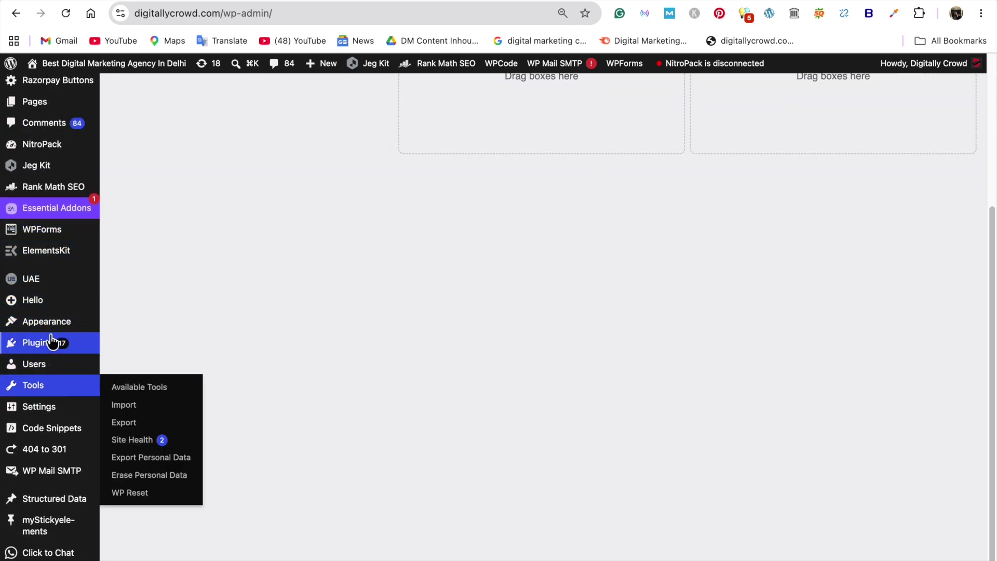
pyautogui.moveTo(83, 343)
pyautogui.click(145, 369)
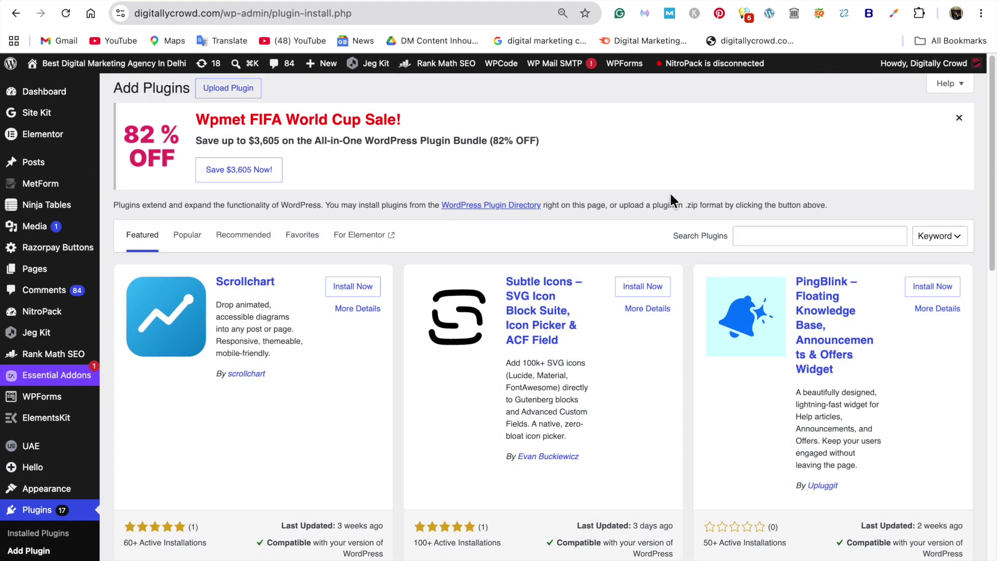
pyautogui.click(763, 235)
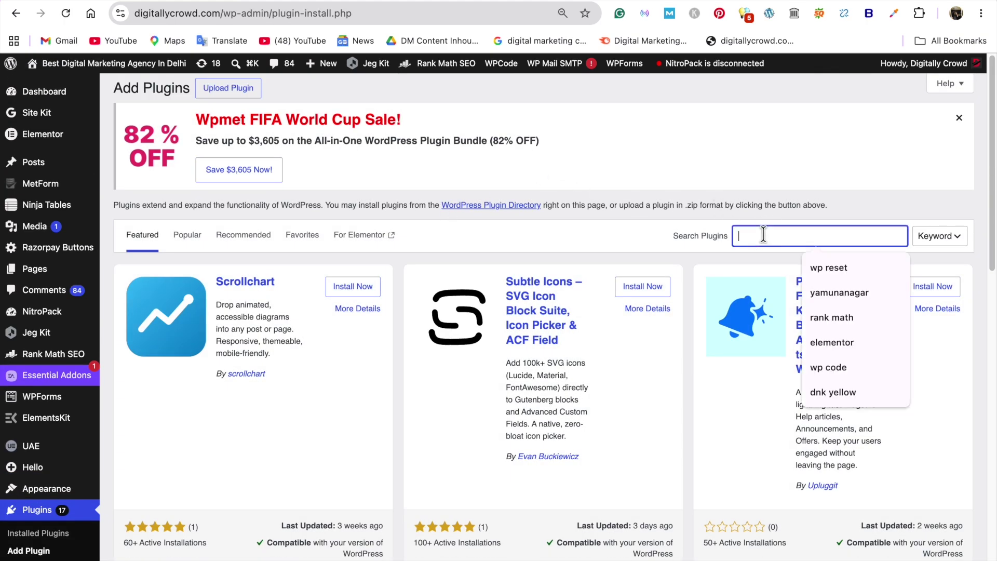
pyautogui.write('wp code')
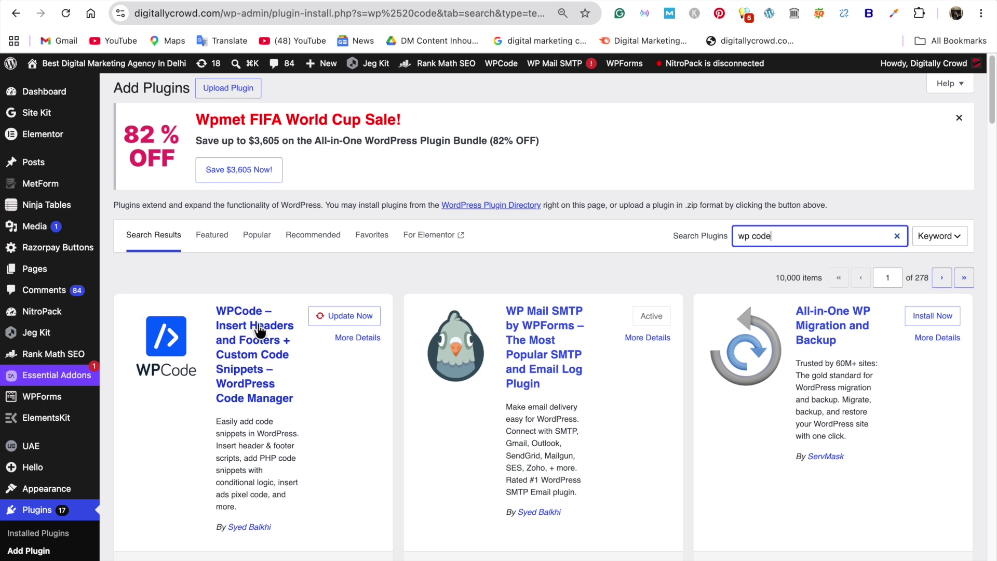
# Open the Header & Footer page of the WPCode code snippets plugin
pyautogui.scroll(-6, 26, 395)
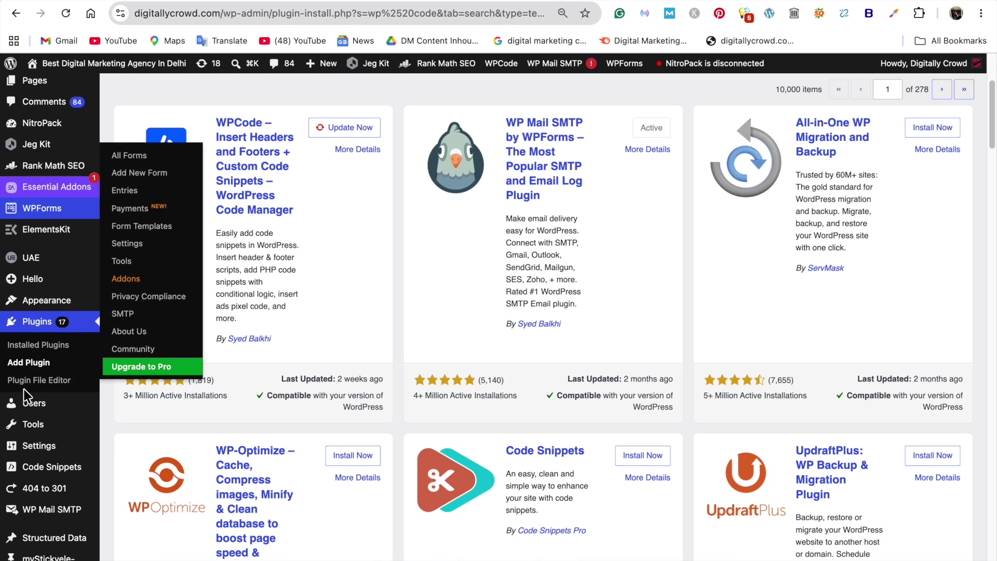
pyautogui.scroll(-5, 26, 396)
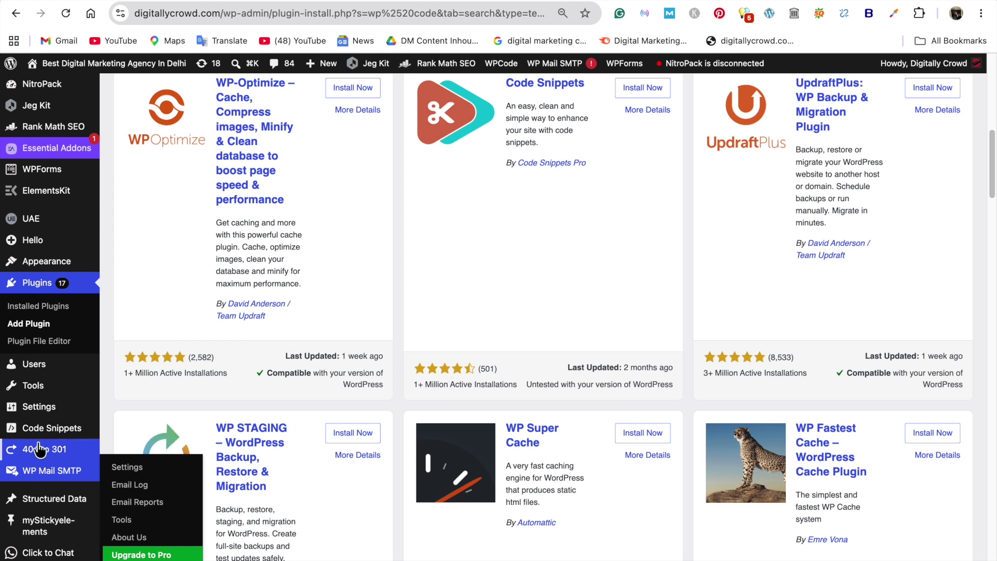
pyautogui.moveTo(33, 439)
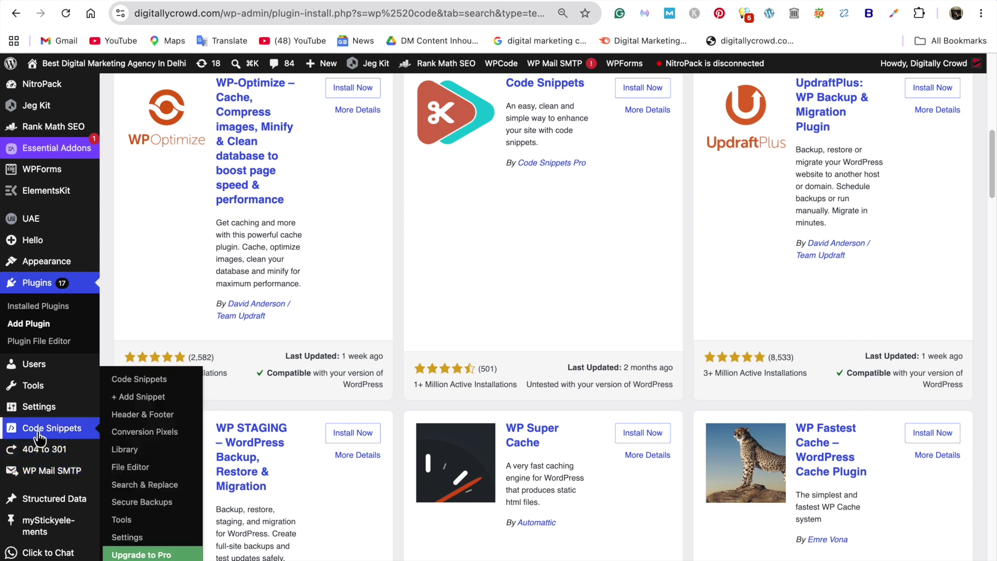
pyautogui.click(148, 422)
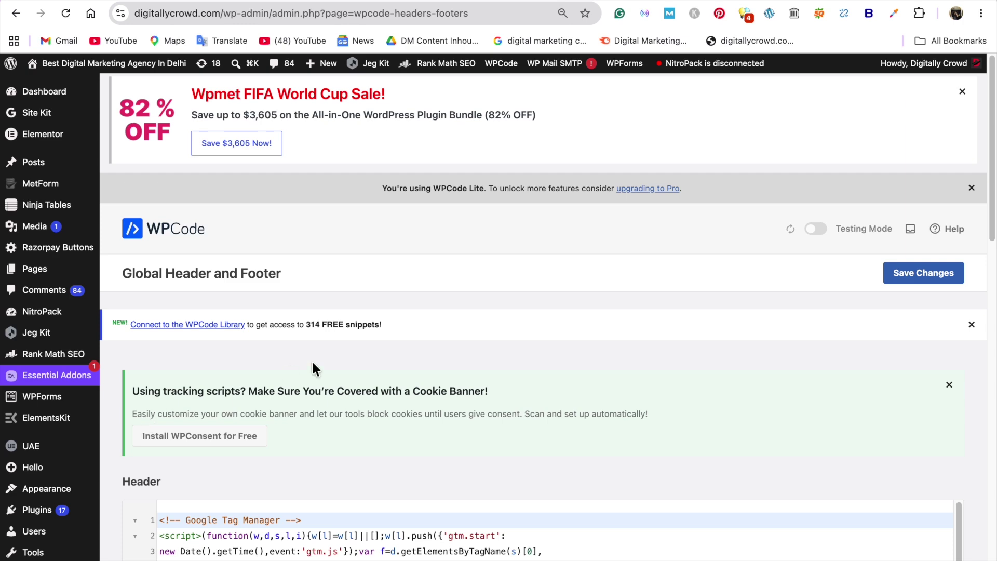
# Add four blank lines after the last script in the Header code and place the cursor on line 34
pyautogui.scroll(-4, 314, 367)
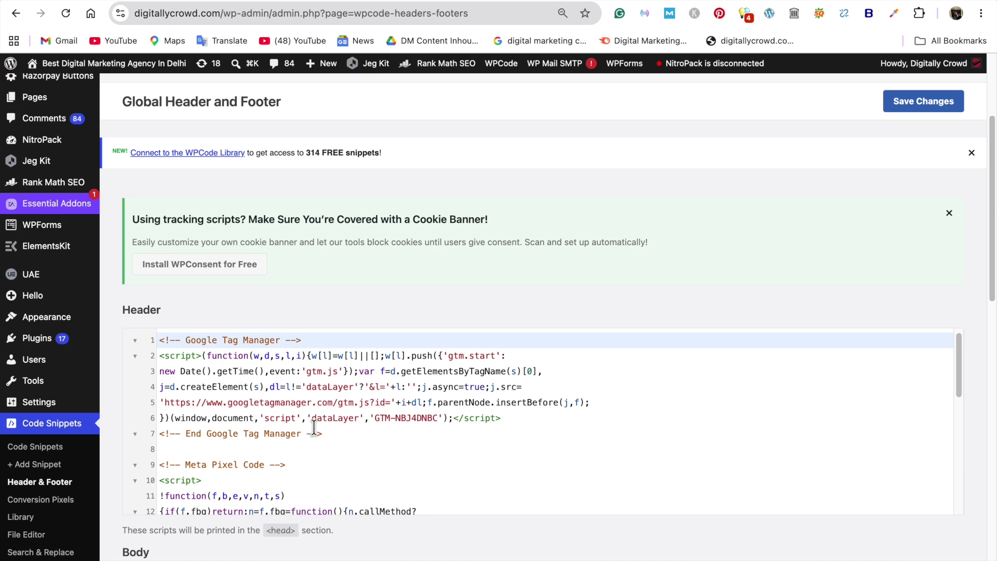
pyautogui.scroll(-5, 312, 429)
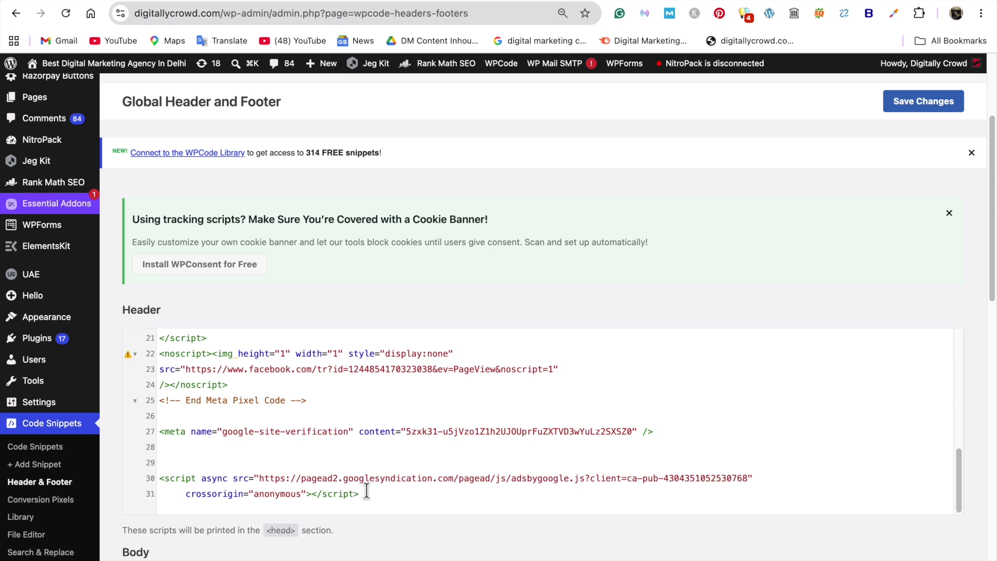
pyautogui.scroll(-1, 383, 470)
pyautogui.scroll(-1, 383, 471)
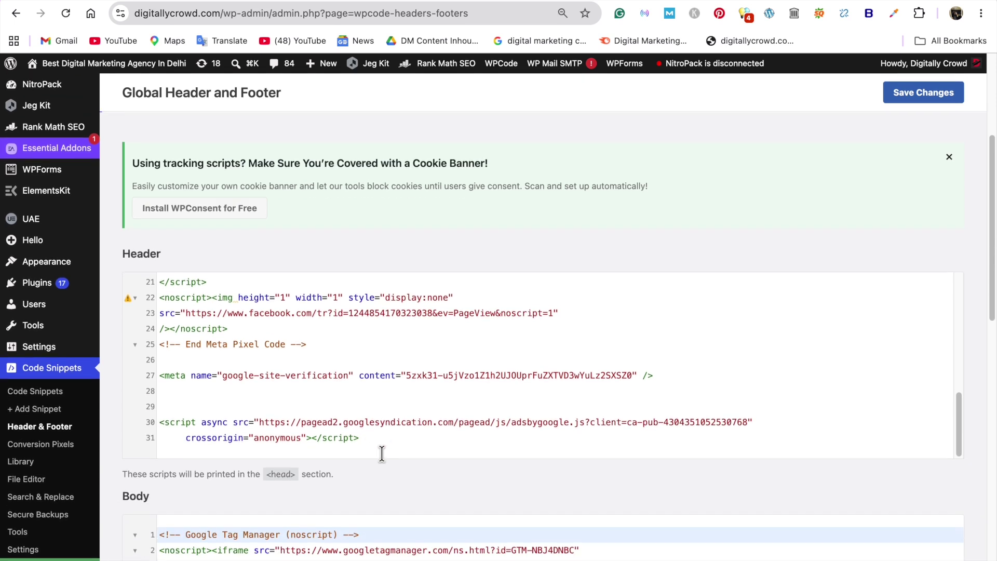
pyautogui.click(373, 439)
pyautogui.press('Return')
pyautogui.press('Return')
pyautogui.press('Return')
pyautogui.press('Return')
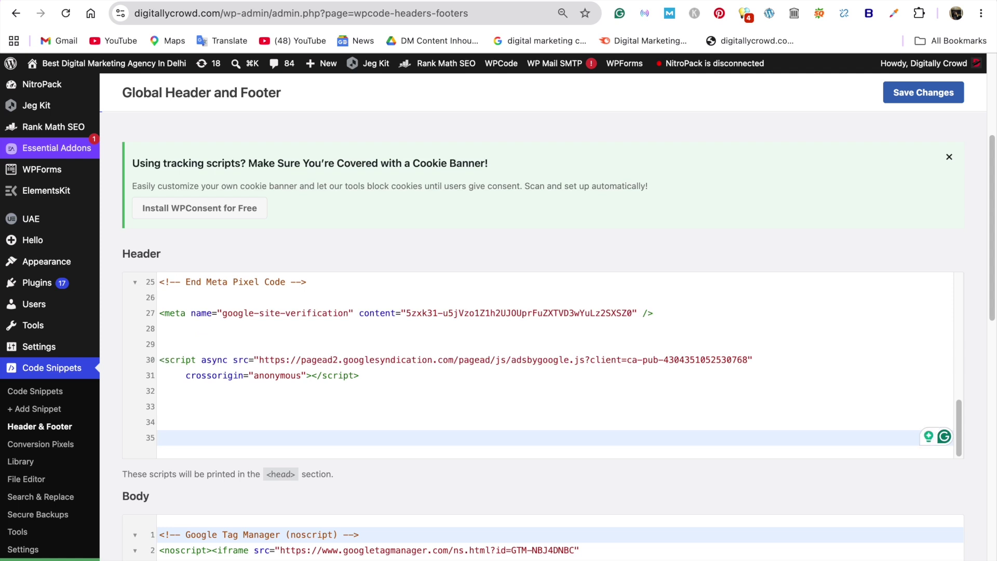
pyautogui.click(161, 422)
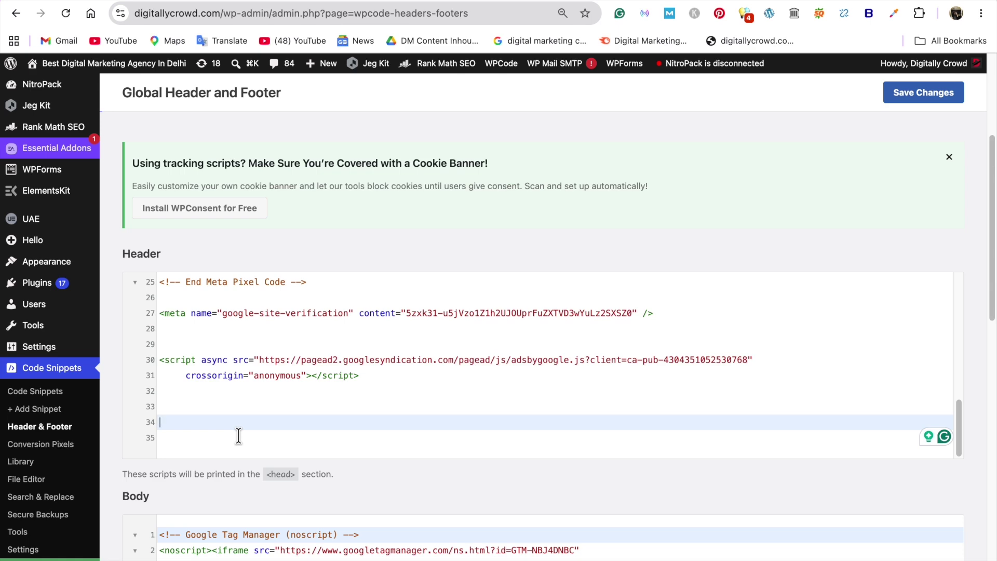
# Examine the Body and Footer script sections and return to the Meta pixel installation page in Events Manager
pyautogui.scroll(4, 239, 435)
pyautogui.scroll(-3, 182, 288)
pyautogui.scroll(-3, 322, 253)
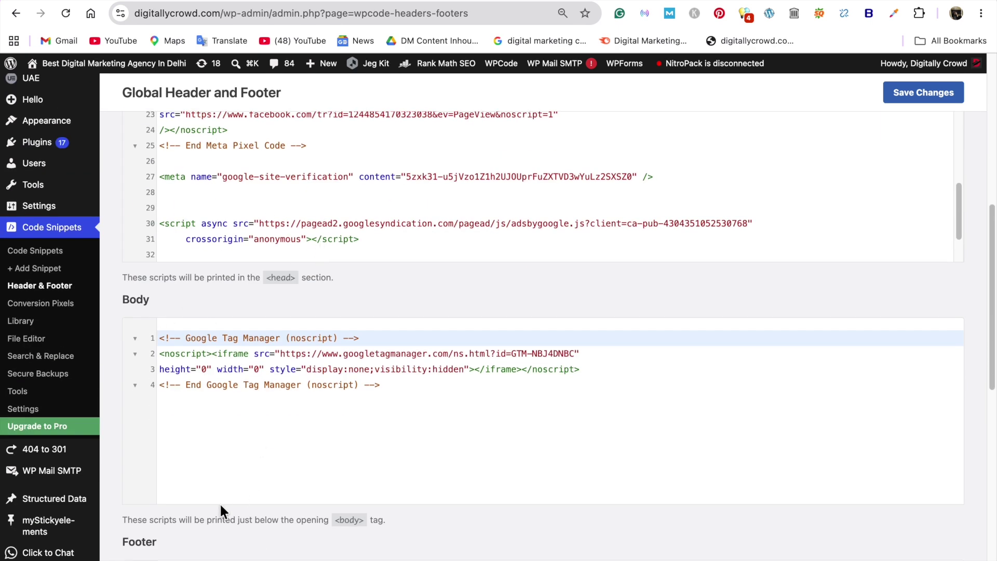
pyautogui.scroll(-4, 221, 505)
pyautogui.scroll(6, 248, 366)
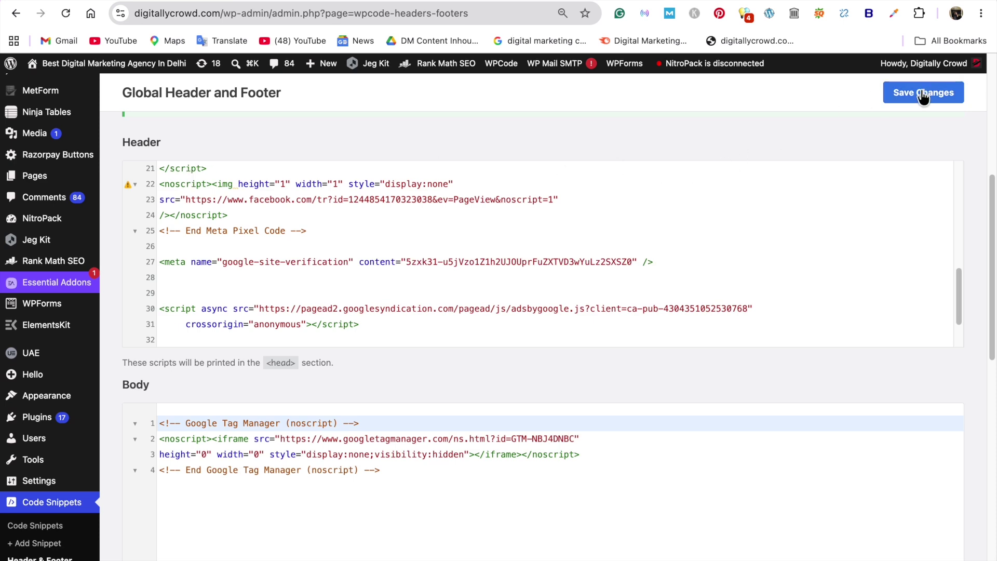
pyautogui.hotkey('ctrl', 'Right')
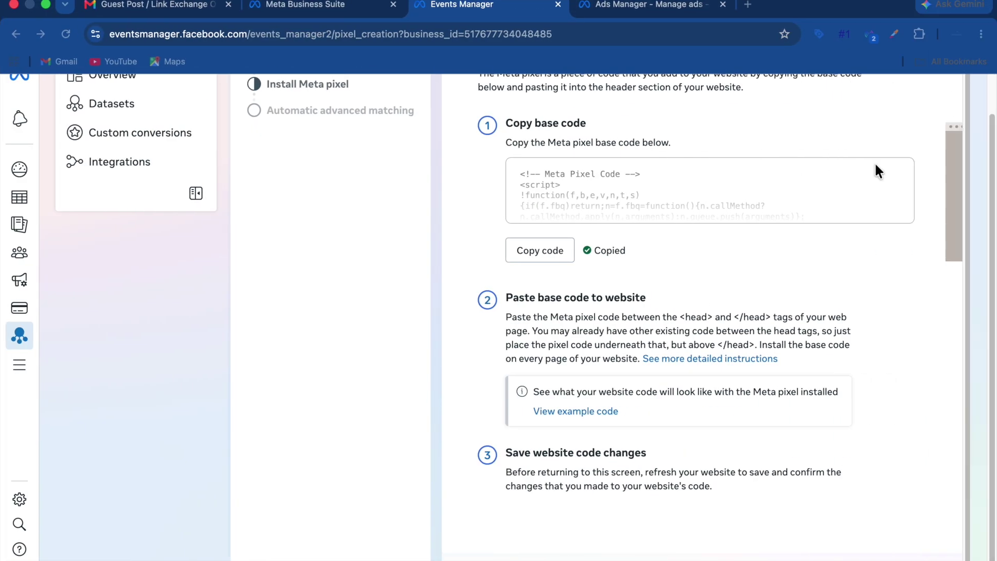
# Continue past the Meta pixel base code instructions and finish the setup with automatic advanced matching off
pyautogui.scroll(-1, 769, 364)
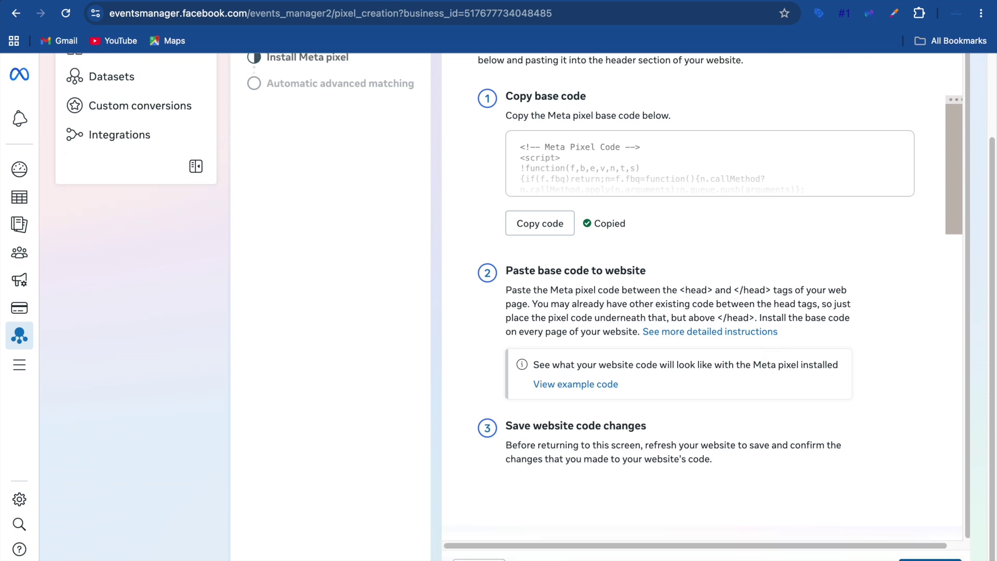
pyautogui.click(930, 560)
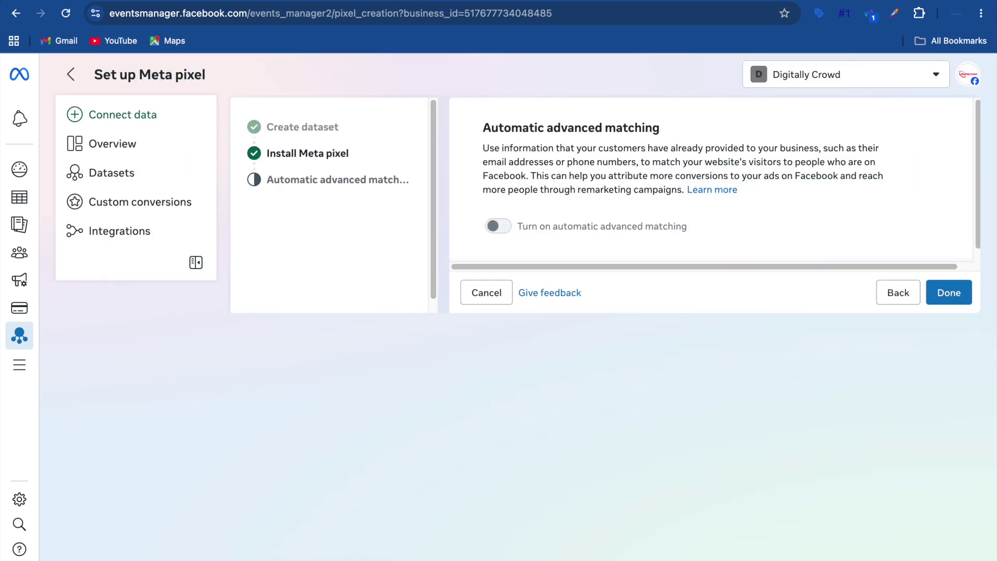
pyautogui.click(960, 300)
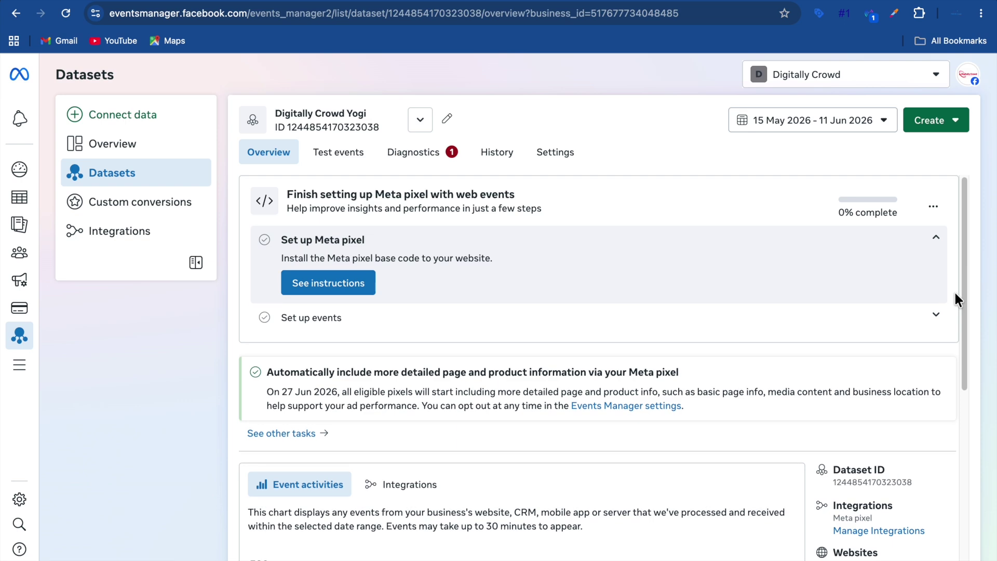
# Examine the event activity chart and the events list in the Digitally Crowd Yogi dataset overview
pyautogui.scroll(-6, 664, 416)
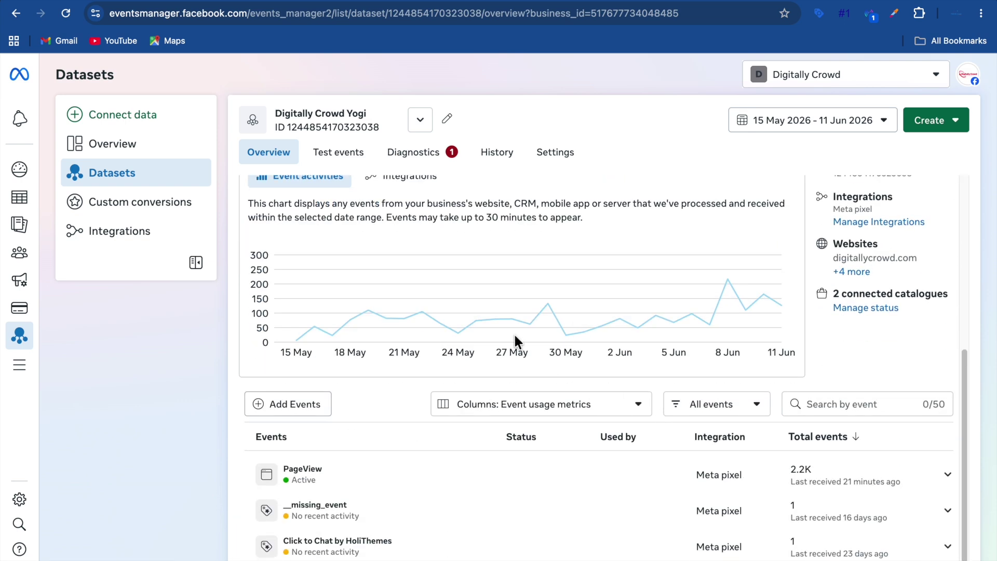
pyautogui.moveTo(403, 318)
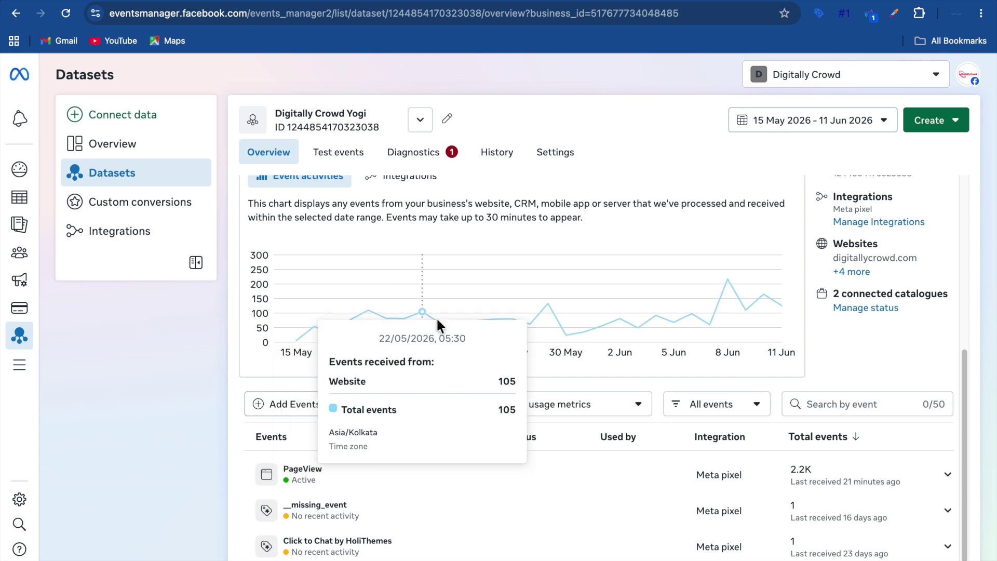
pyautogui.moveTo(562, 314)
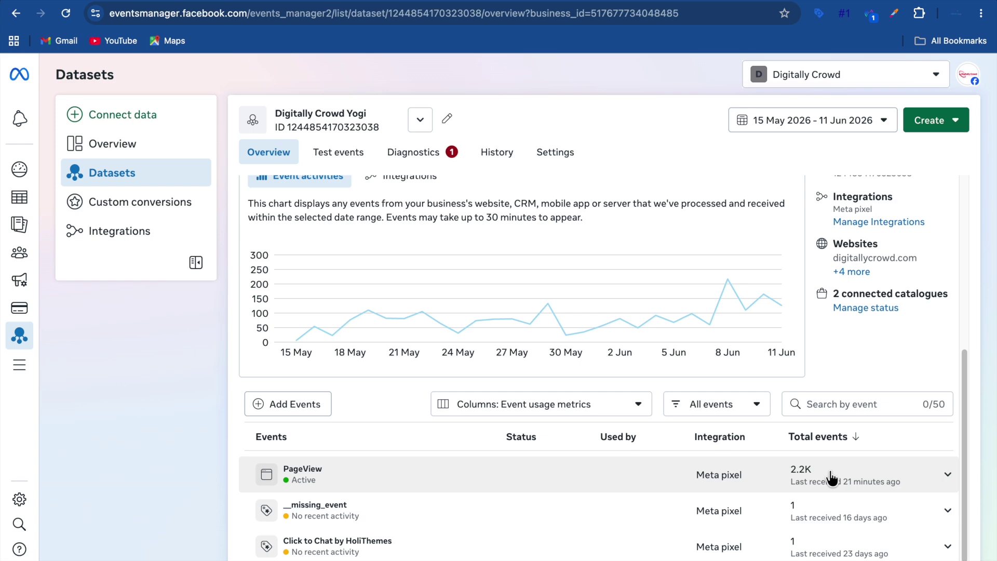
# Switch to the notes document and write "Chrome—> Extension ——> Meta Pixel Helper" below the Digital Marketing Course heading
pyautogui.hotkey('ctrl', 'Left')
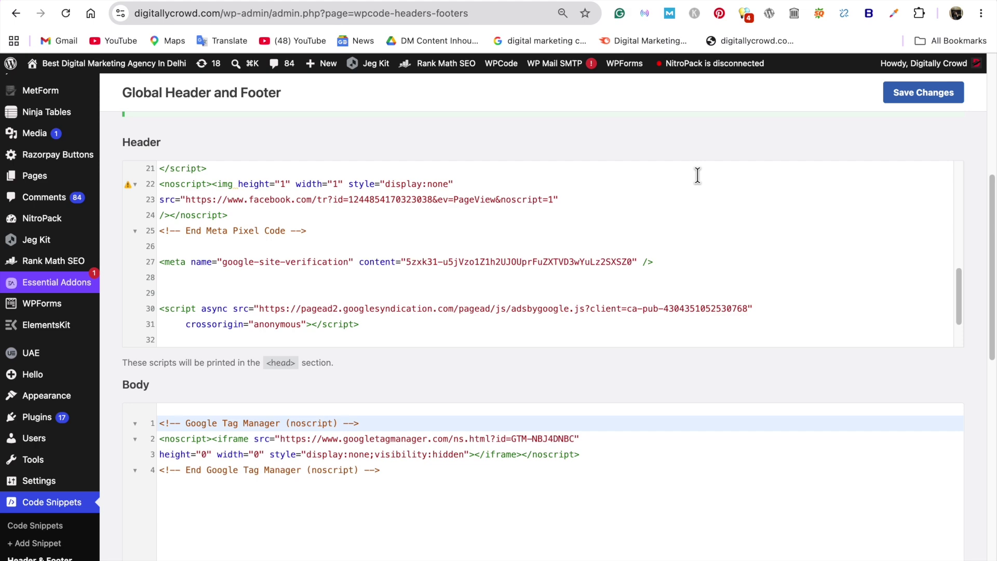
pyautogui.hotkey('ctrl', 'Left')
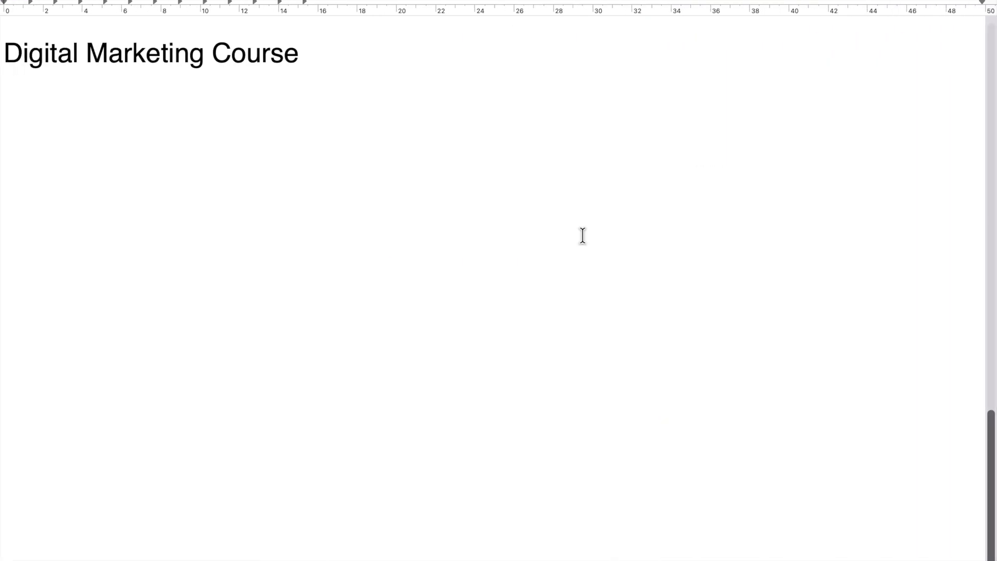
pyautogui.click(583, 236)
pyautogui.press('Up')
pyautogui.press('Up')
pyautogui.press('Up')
pyautogui.write('Chrome---')
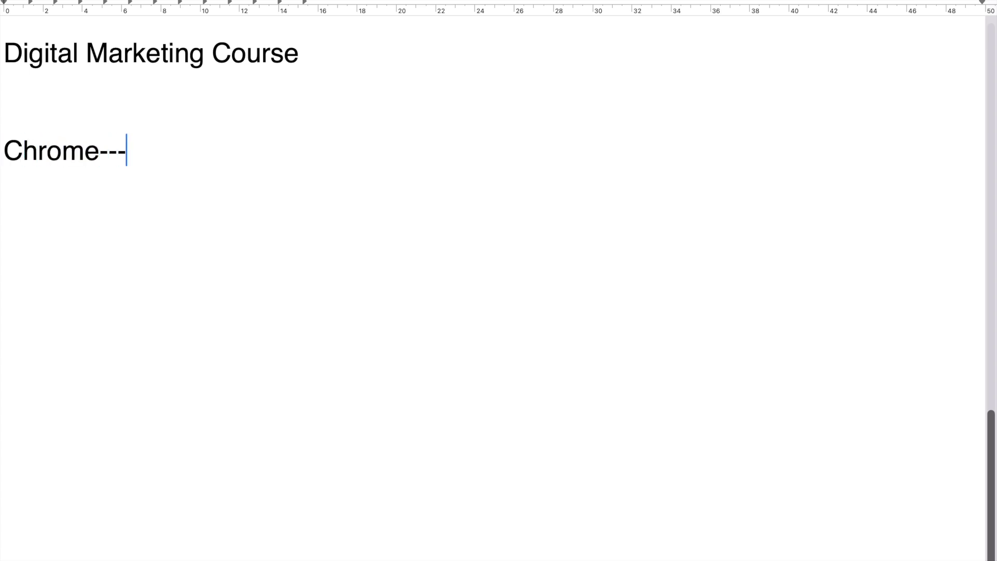
pyautogui.write('> Ext')
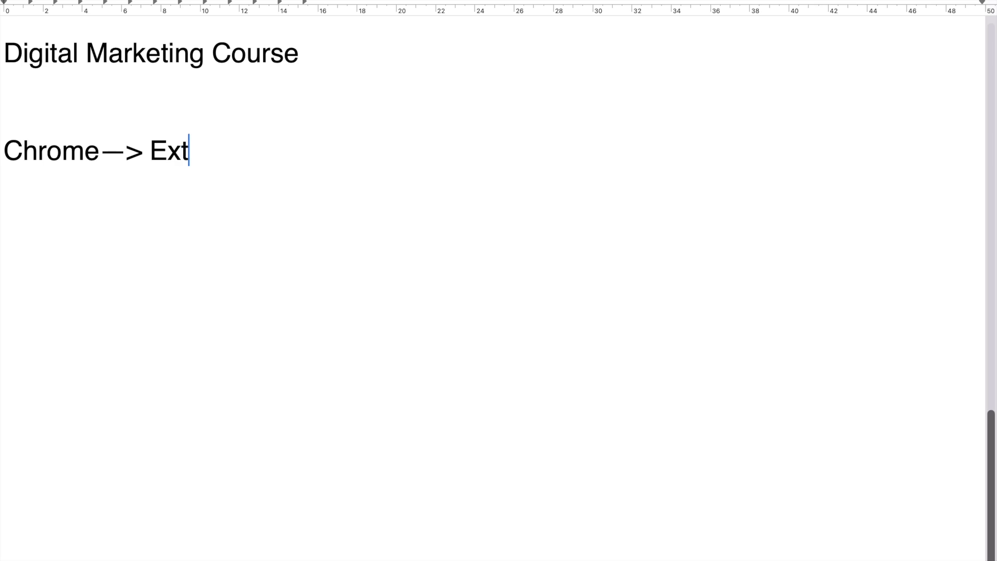
pyautogui.write('ension ')
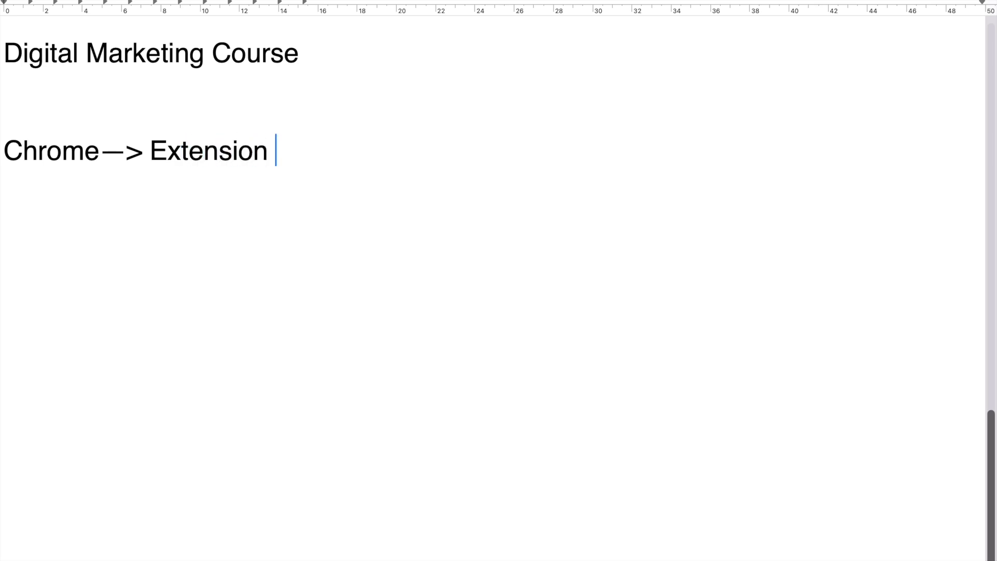
pyautogui.write('------>Meta P')
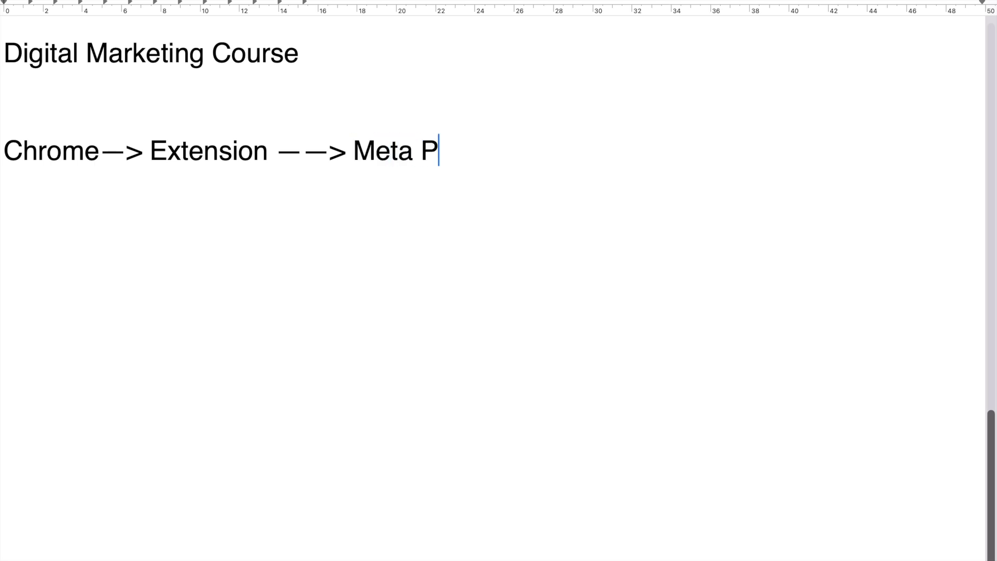
pyautogui.write('ixel HElper')
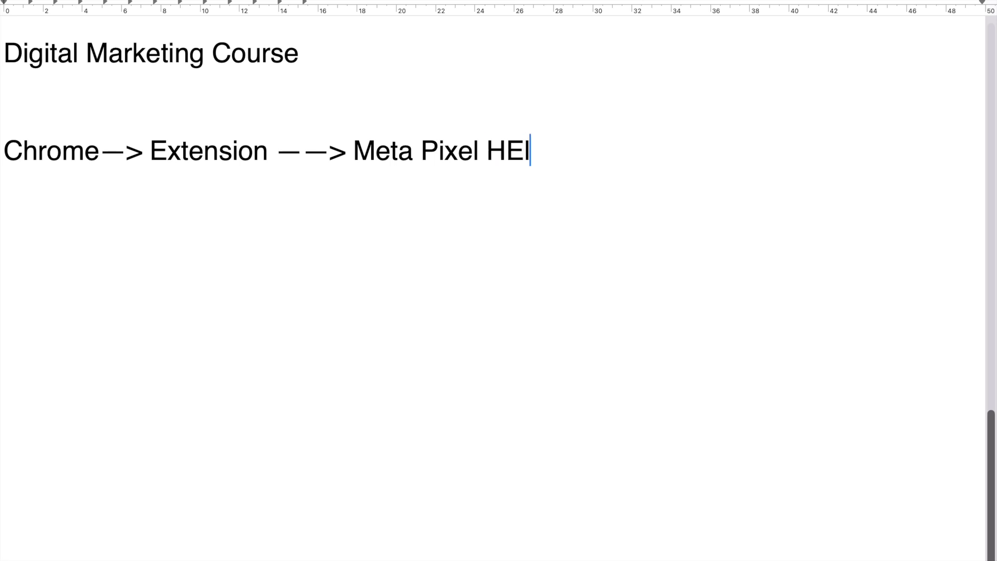
pyautogui.press('Return')
pyautogui.press('BackSpace')
pyautogui.press('BackSpace')
# Copy the words "Meta Pixel Helper" from the end of the new note line
pyautogui.hotkey('shift', 'Left')
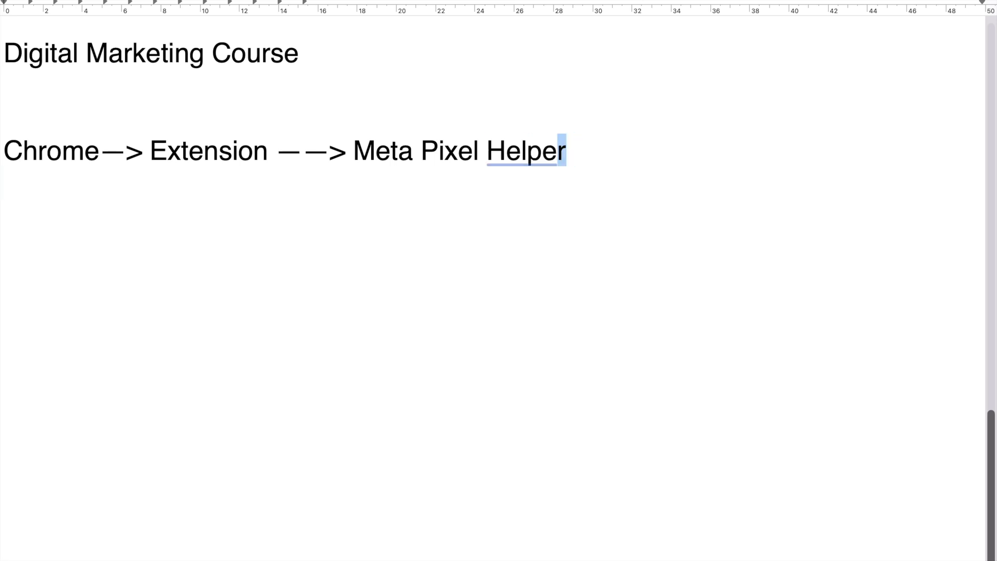
pyautogui.hotkey('shift', 'Left')
pyautogui.hotkey('shift', 'Left')
pyautogui.hotkey('shift', 'Left')
pyautogui.hotkey('shift', 'Left')
pyautogui.hotkey('shift', 'Left')
pyautogui.hotkey('shift', 'Left')
pyautogui.hotkey('shift', 'Left')
pyautogui.hotkey('shift', 'Left')
pyautogui.hotkey('shift', 'Left')
pyautogui.hotkey('shift', 'Left')
pyautogui.hotkey('shift', 'Left')
pyautogui.hotkey('shift', 'Left')
pyautogui.hotkey('shift', 'Left')
pyautogui.hotkey('shift', 'Left')
pyautogui.hotkey('shift', 'Left')
pyautogui.hotkey('shift', 'Left')
pyautogui.press('super+c')
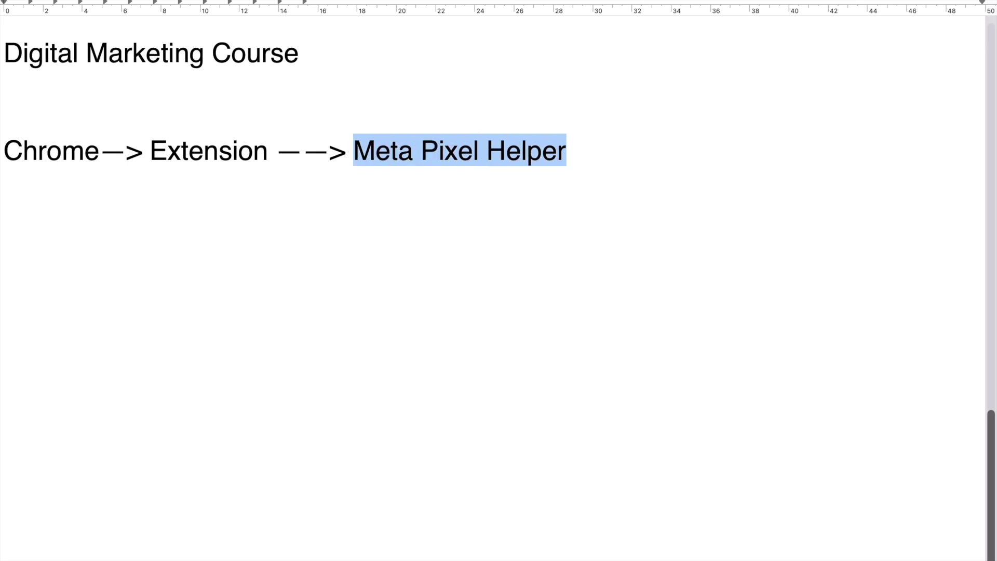
# Switch to Chrome, search Google for "Meta Pixel Helper" in a new tab and open its Chrome Web Store page
pyautogui.press('super+Tab')
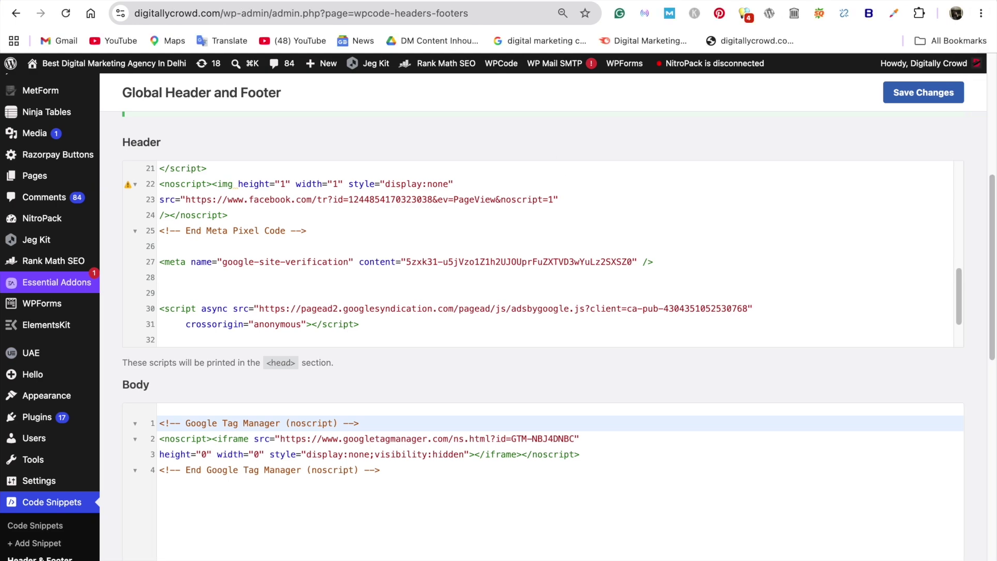
pyautogui.press('super+t')
pyautogui.press('super+v')
pyautogui.press('Return')
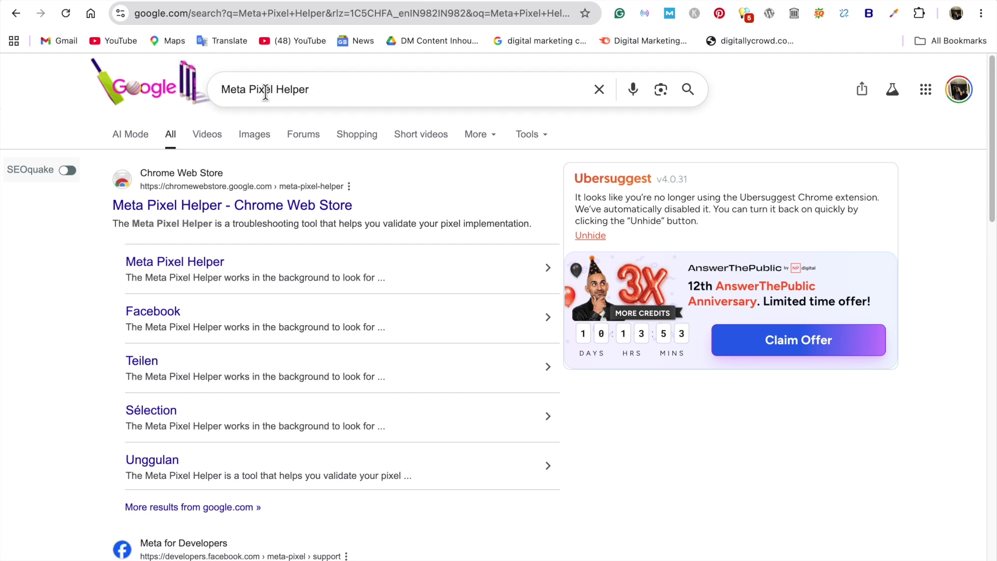
pyautogui.click(190, 206)
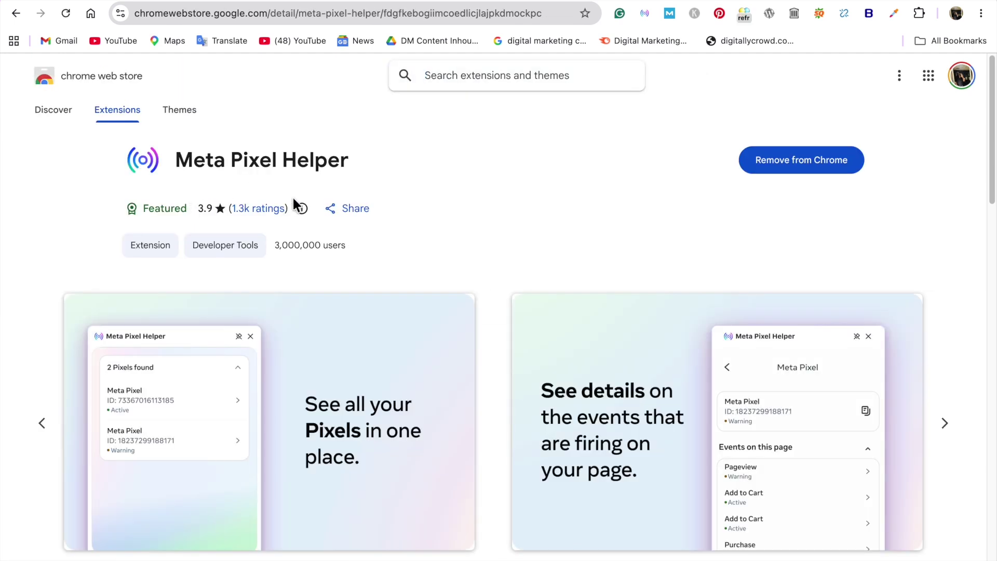
# View the Meta Pixel Helper removal prompt, cancel it, and look up the extension in the browser's installed extensions list
pyautogui.click(771, 169)
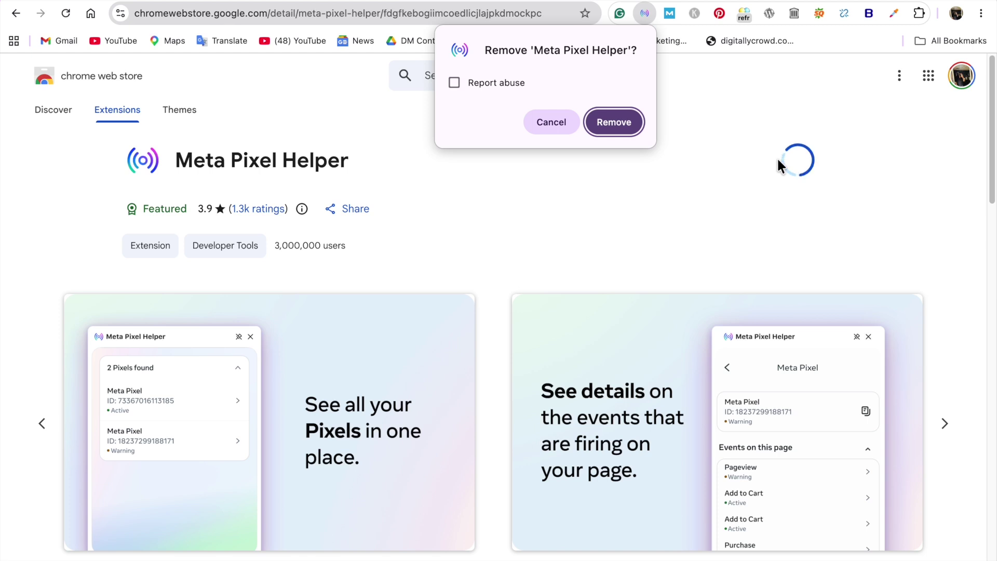
pyautogui.click(547, 123)
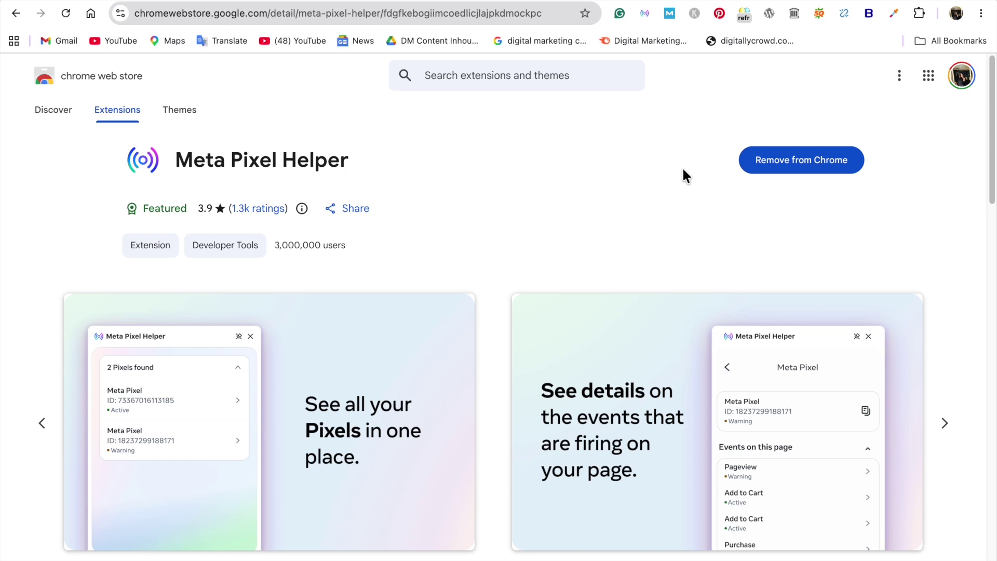
pyautogui.click(919, 14)
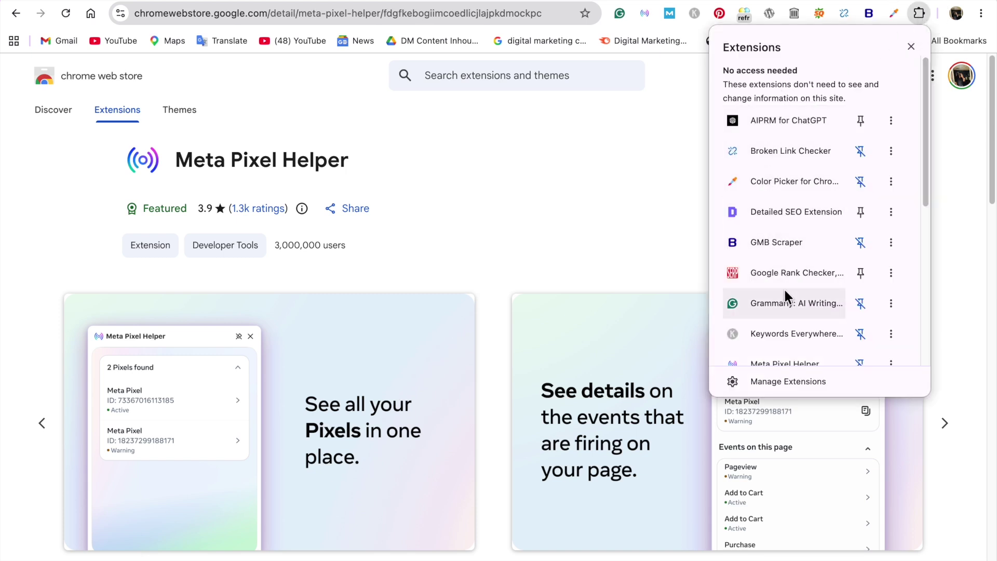
pyautogui.scroll(-2, 786, 293)
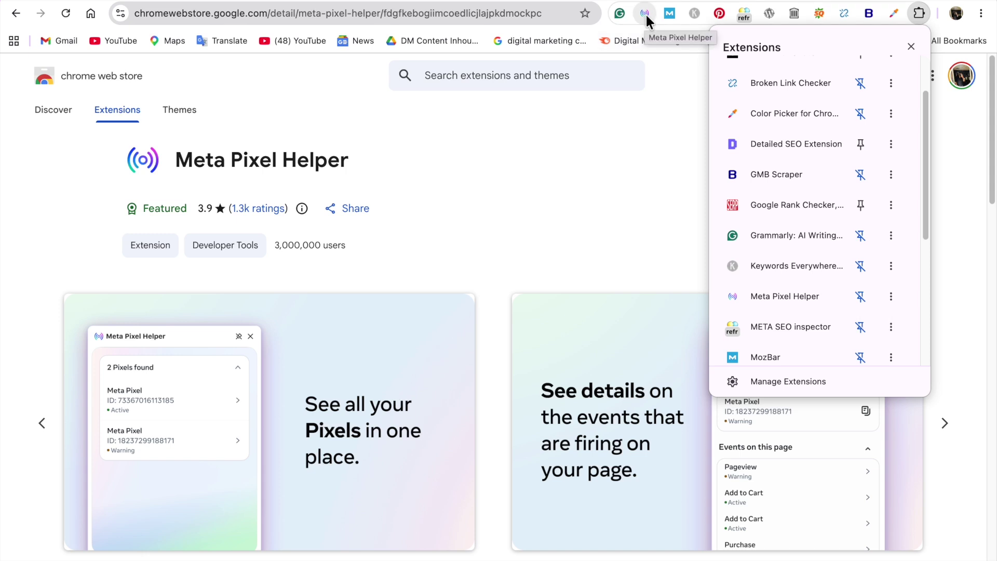
pyautogui.click(662, 132)
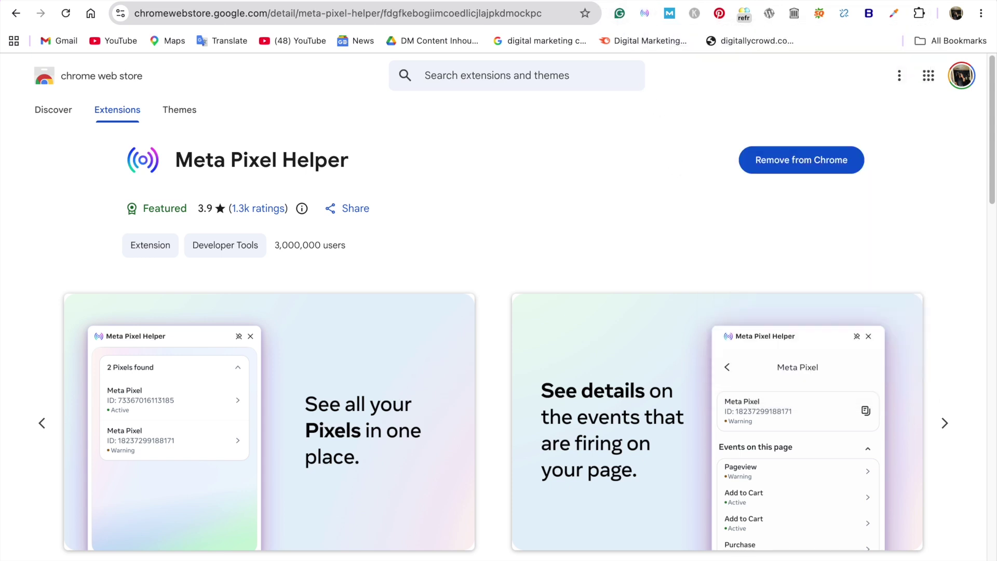
# Search Google for "digitally crowd" in a new tab and open the digitallycrowd.com home page
pyautogui.hotkey('ctrl', 't')
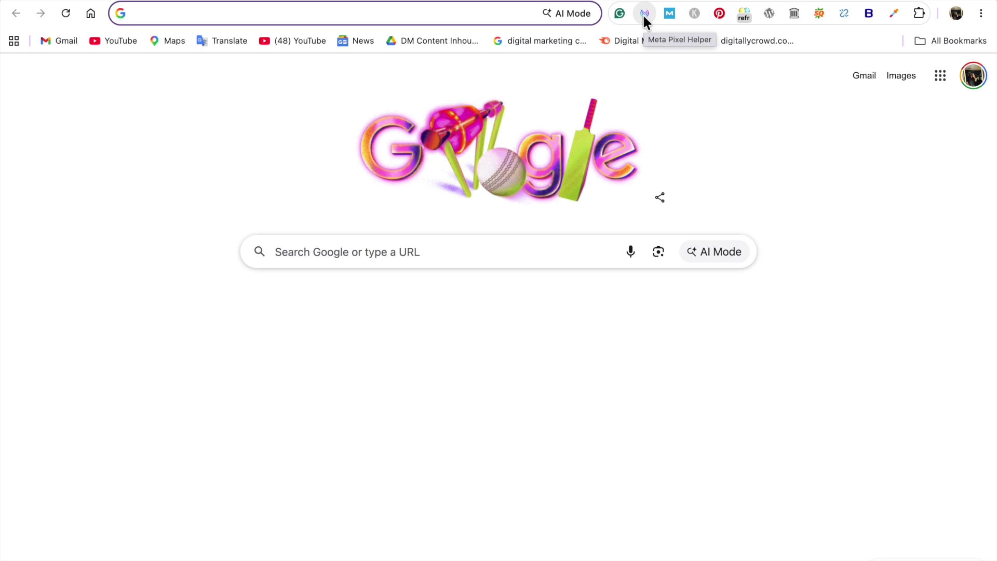
pyautogui.click(456, 14)
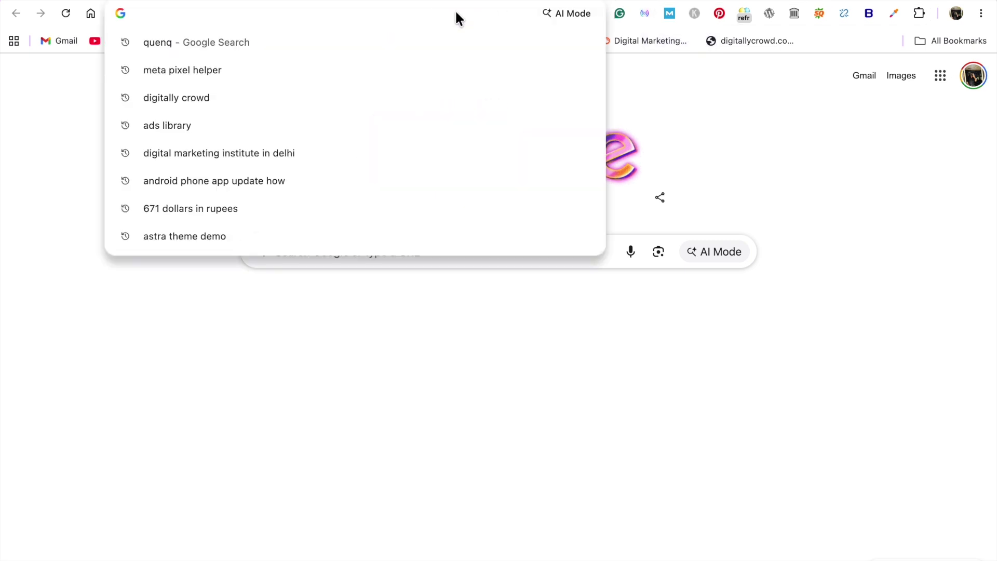
pyautogui.click(229, 97)
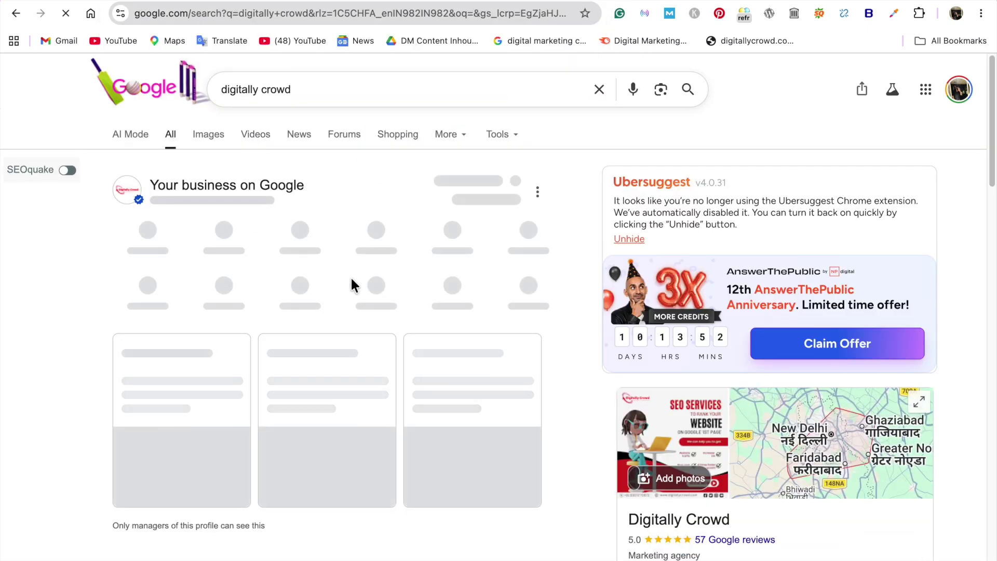
pyautogui.scroll(-6, 351, 284)
pyautogui.click(192, 251)
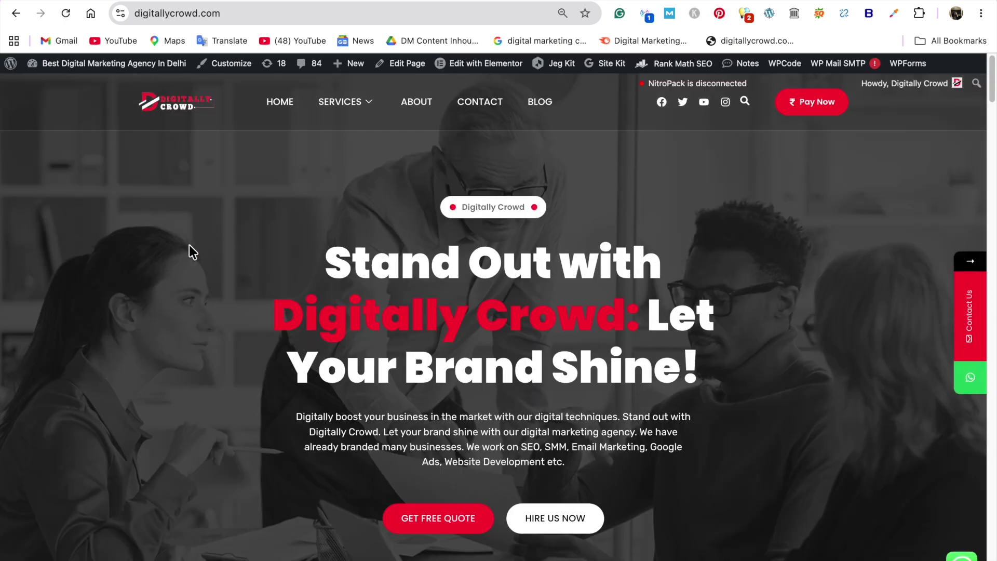
# Check which pixel runs on the digitallycrowd.com home page with Meta Pixel Helper, and close the helper
pyautogui.click(648, 17)
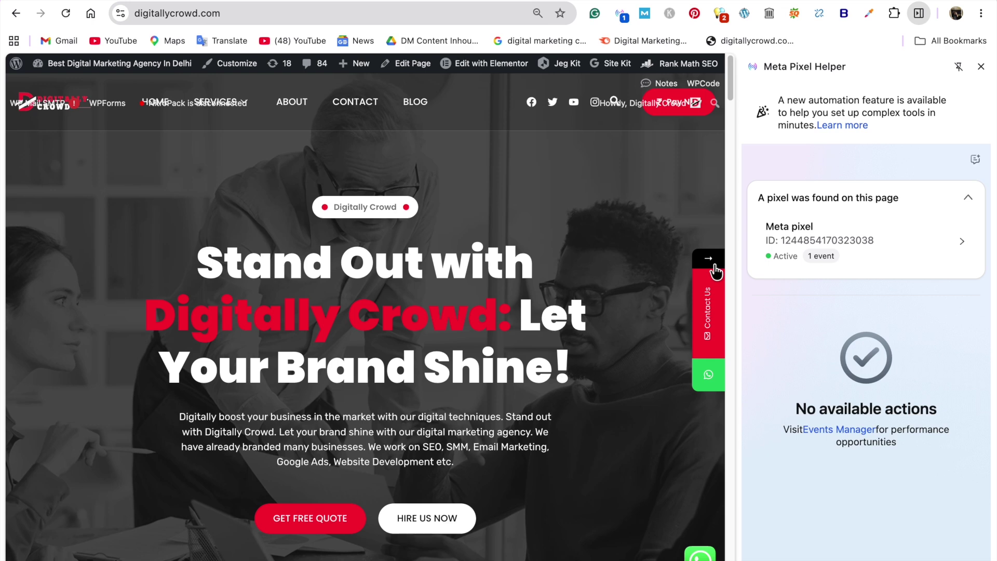
pyautogui.click(982, 66)
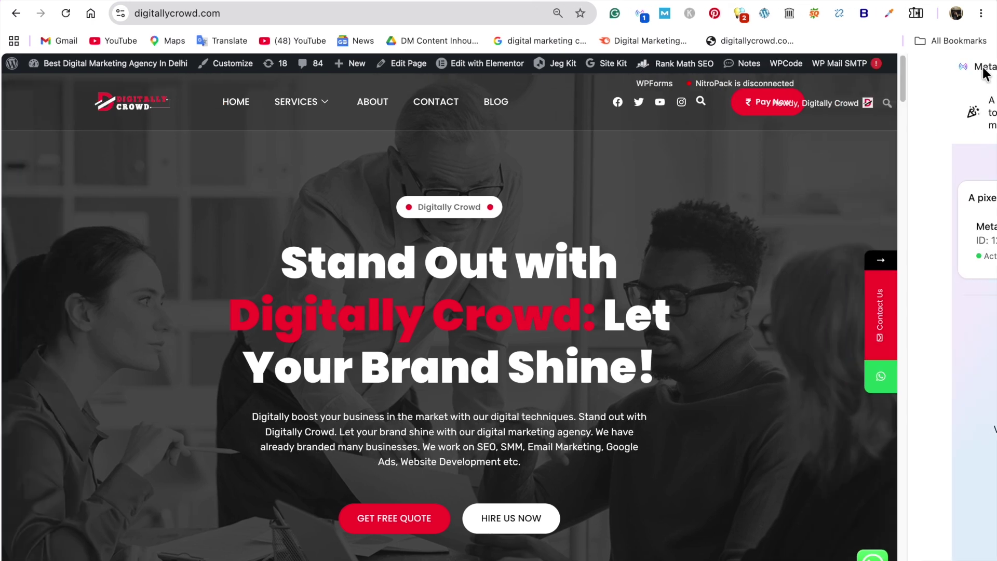